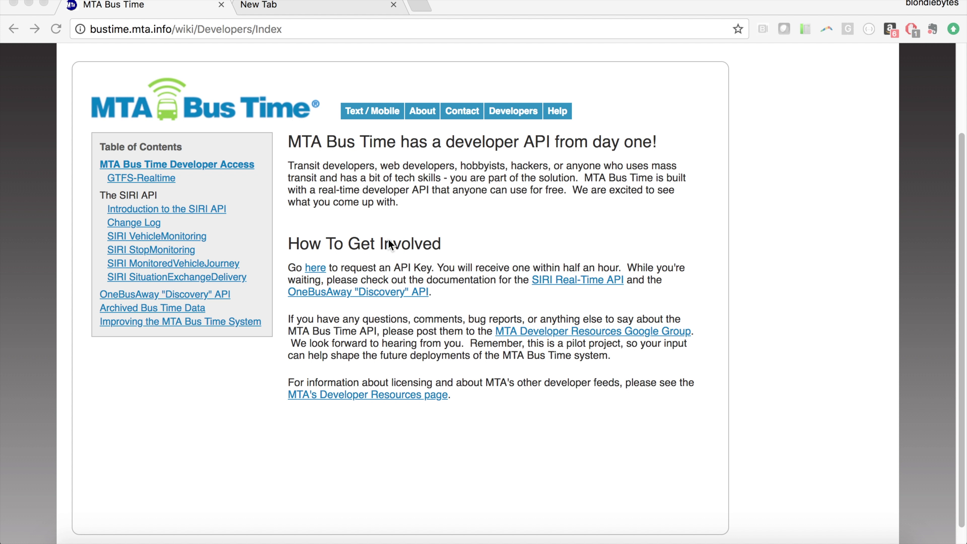
pyautogui.click(441, 269)
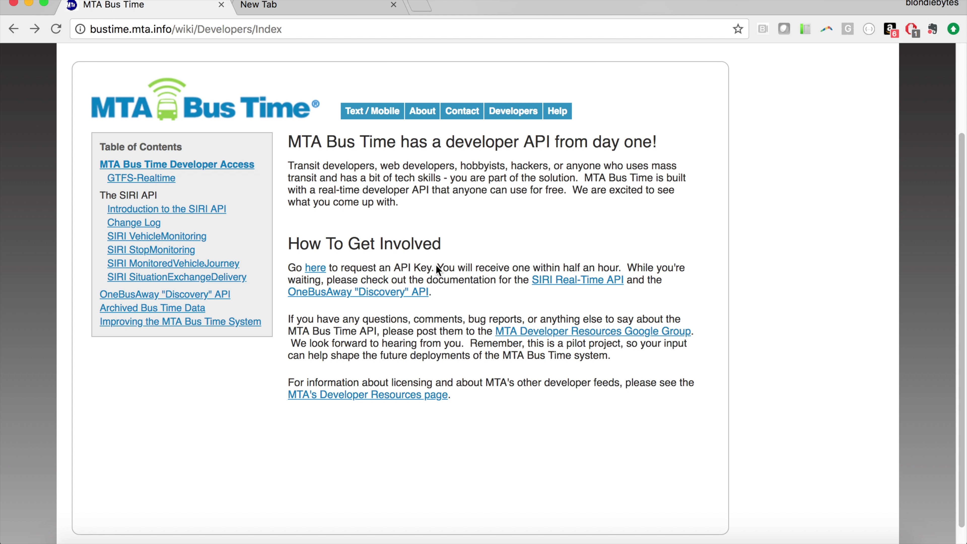
pyautogui.moveTo(432, 280); pyautogui.dragTo(290, 268)
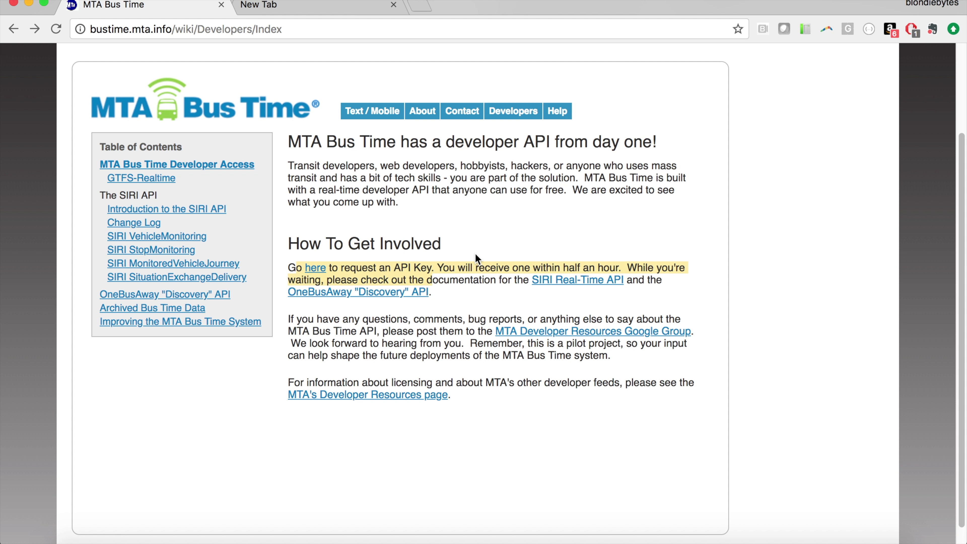
pyautogui.click(506, 231)
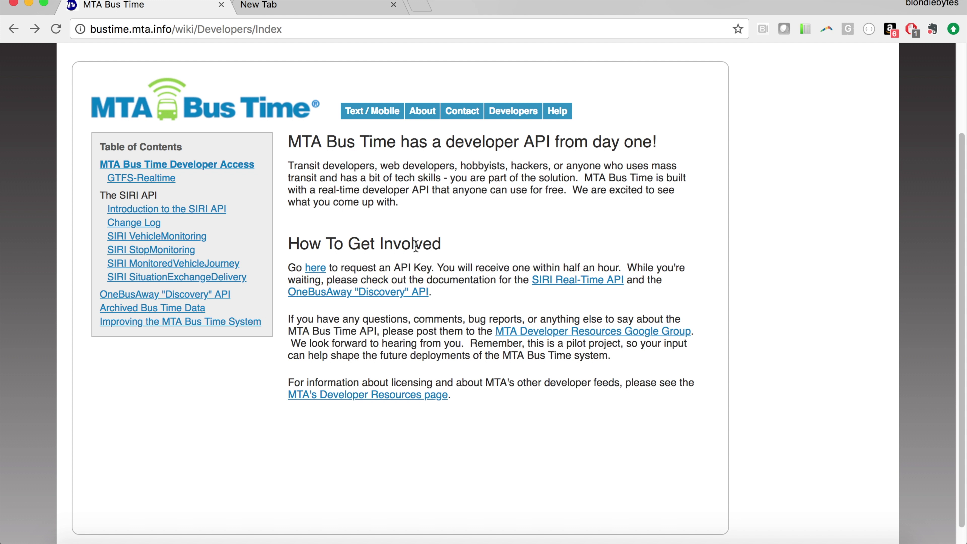
pyautogui.click(179, 299)
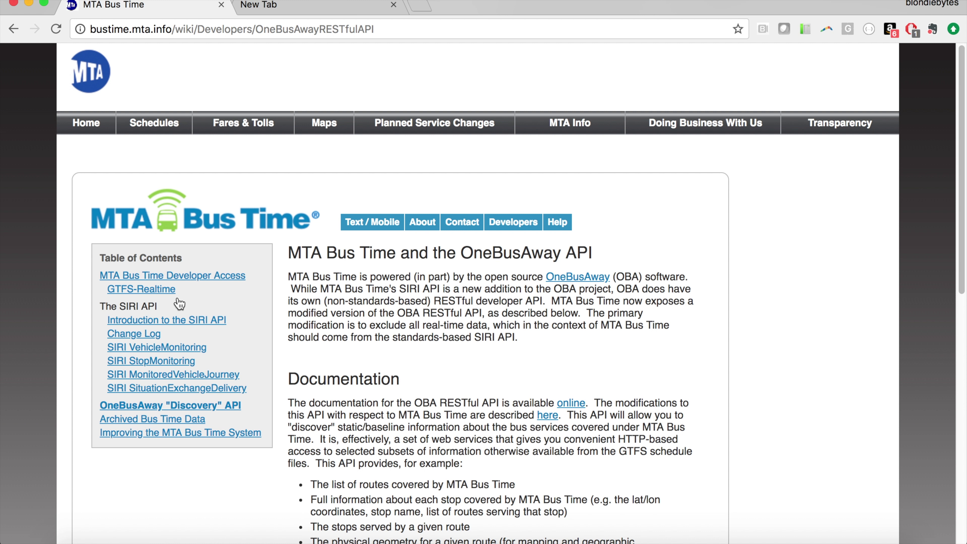
# Step: Scroll the OneBusAway Discovery API page down to the Access section's stops-for-location example
pyautogui.scroll(-10, 501, 391)
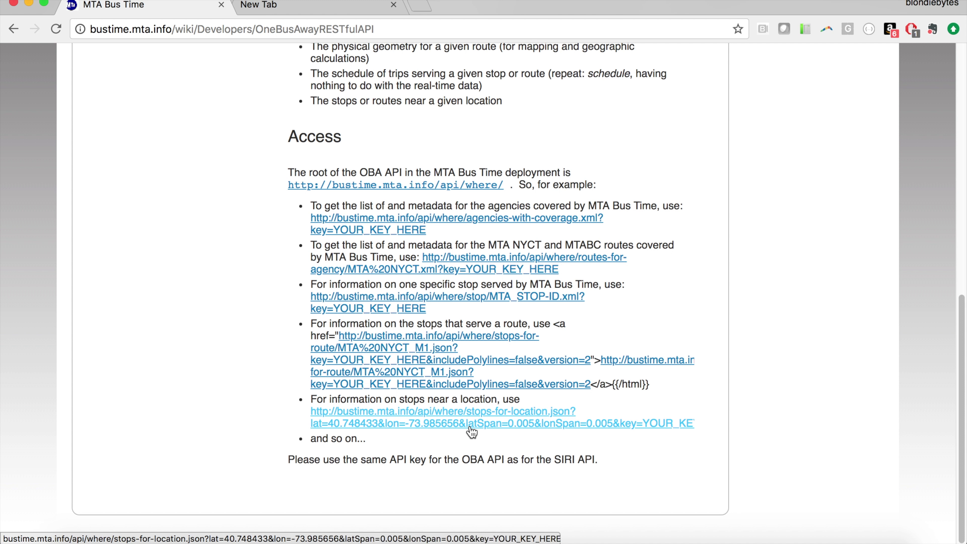
pyautogui.scroll(15, 472, 431)
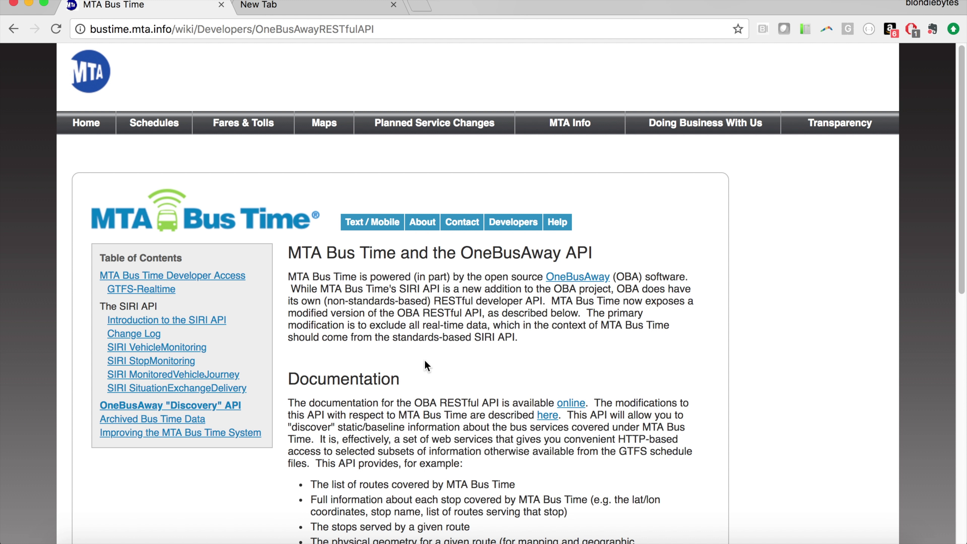
pyautogui.scroll(-5, 425, 360)
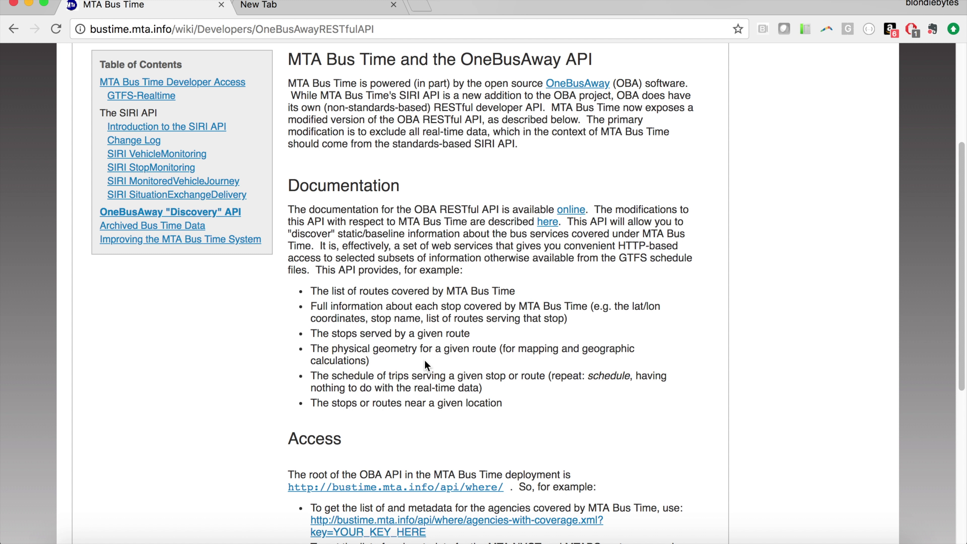
pyautogui.scroll(-6, 425, 362)
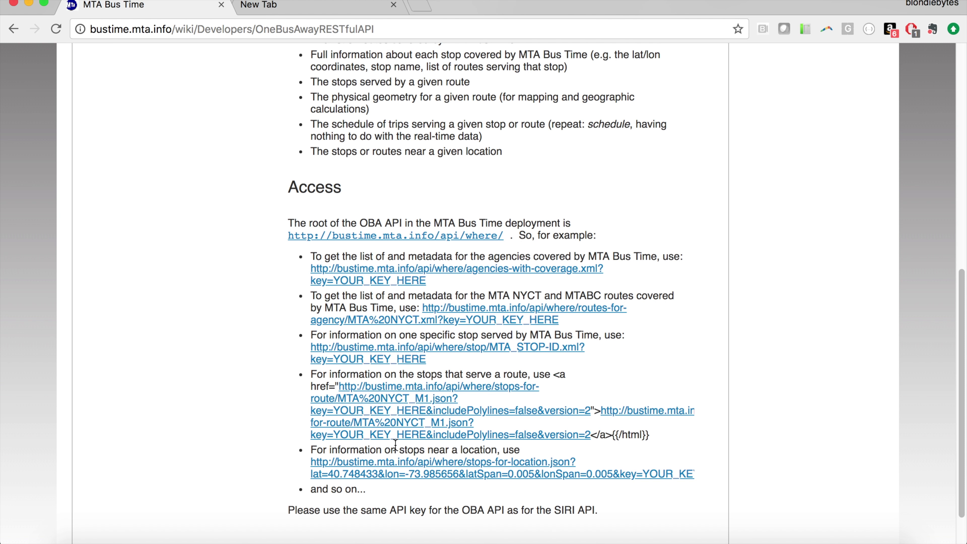
pyautogui.scroll(-2, 395, 445)
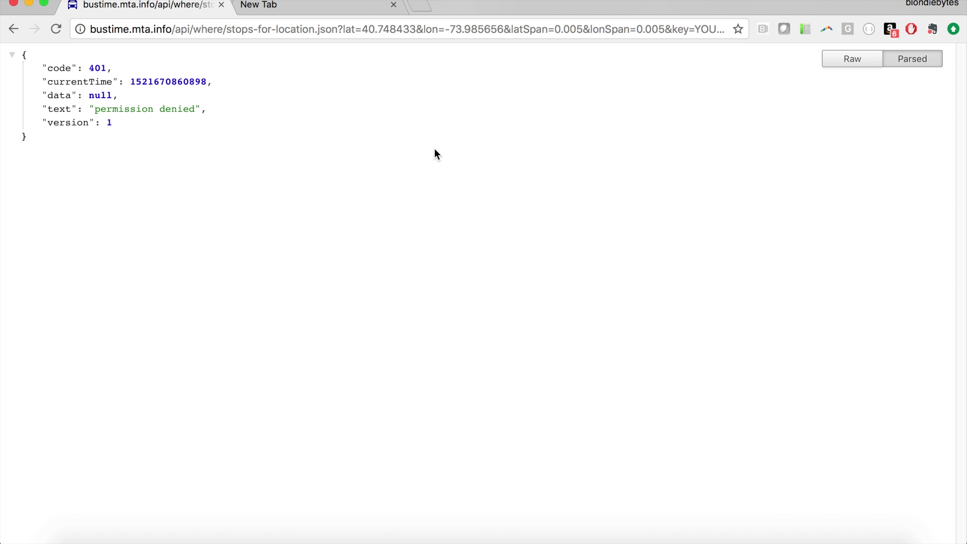
# Step: Replace YOUR_KEY_HERE after key= in the stops-for-location URL with your API key and reload
pyautogui.click(610, 30)
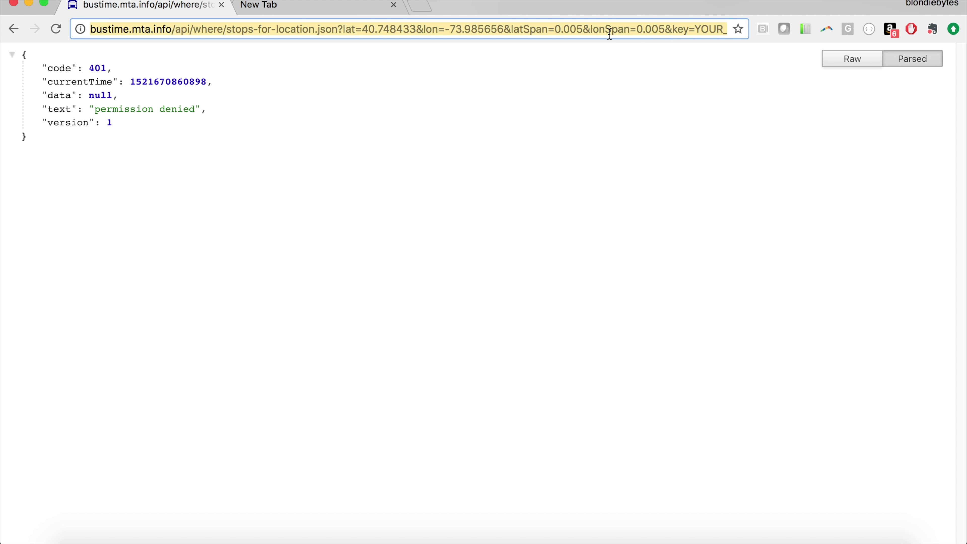
pyautogui.click(565, 29)
pyautogui.moveTo(582, 29); pyautogui.dragTo(865, 32)
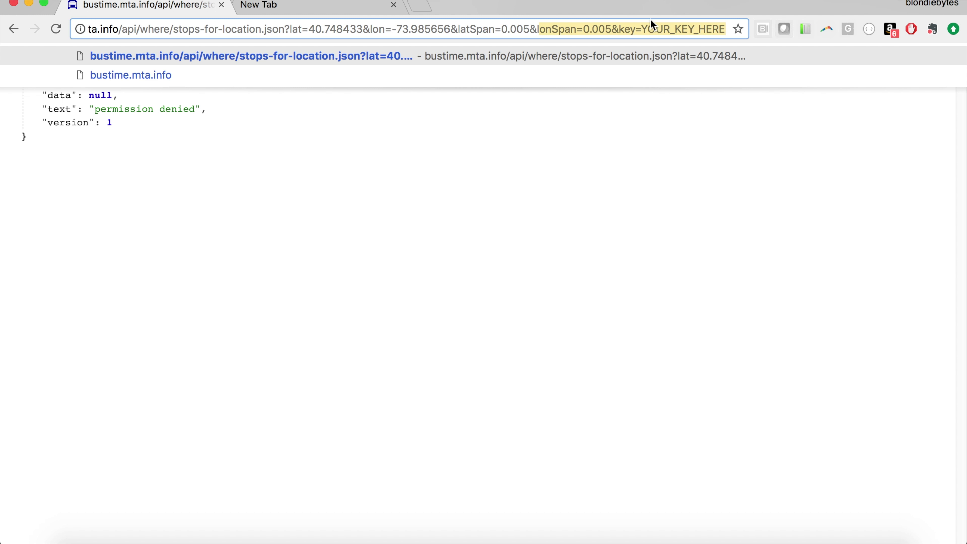
pyautogui.click(641, 28)
pyautogui.moveTo(641, 29); pyautogui.dragTo(726, 31)
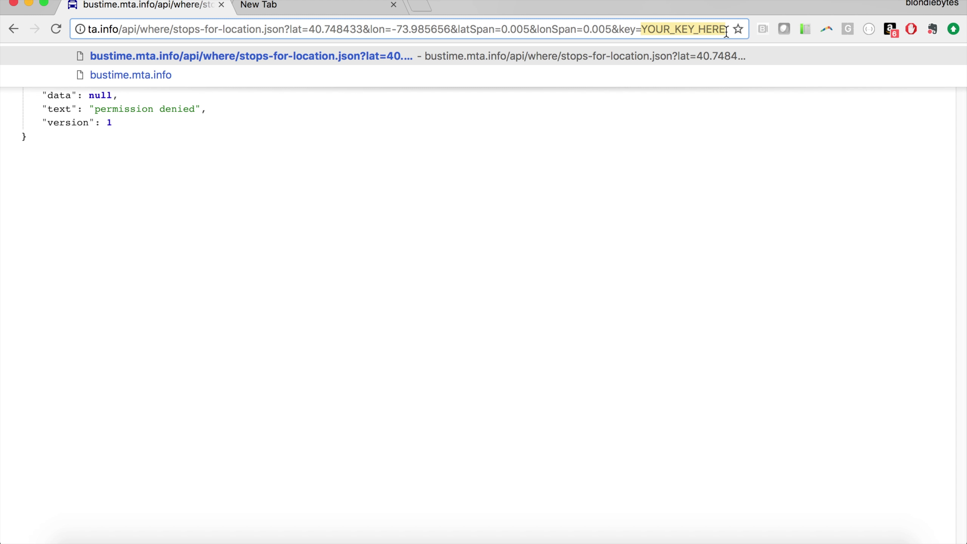
pyautogui.click(568, 205)
pyautogui.moveTo(689, 31); pyautogui.dragTo(726, 30)
pyautogui.click(570, 215)
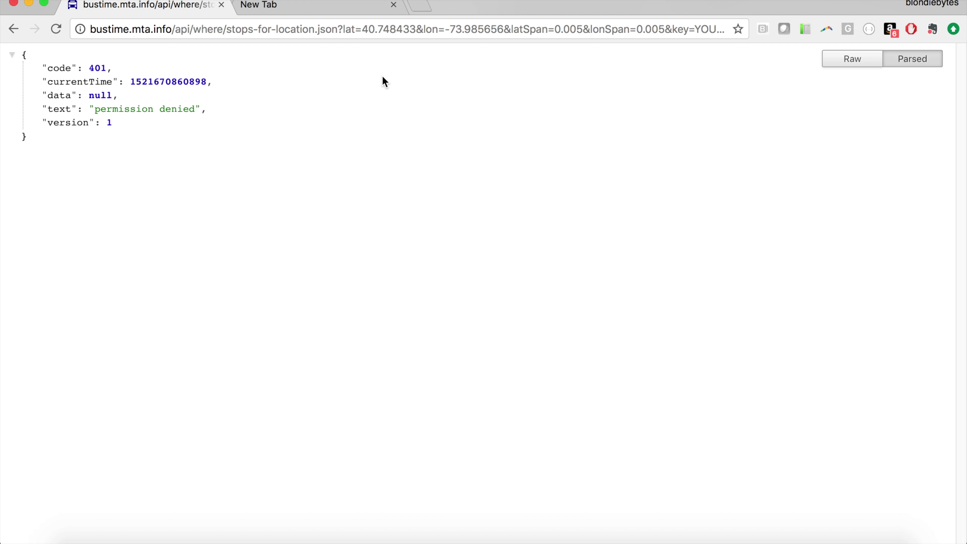
pyautogui.click(324, 29)
pyautogui.press('BackSpace')
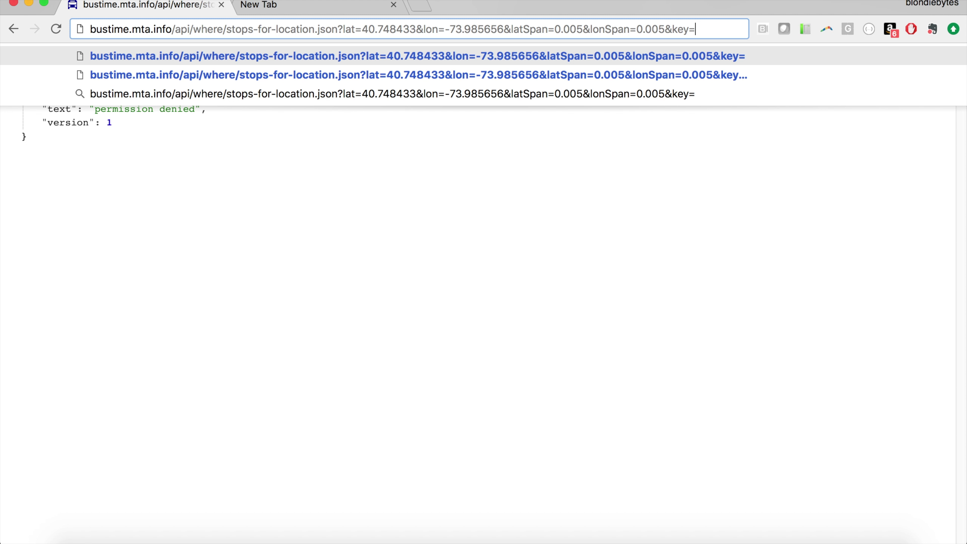
pyautogui.write('j')
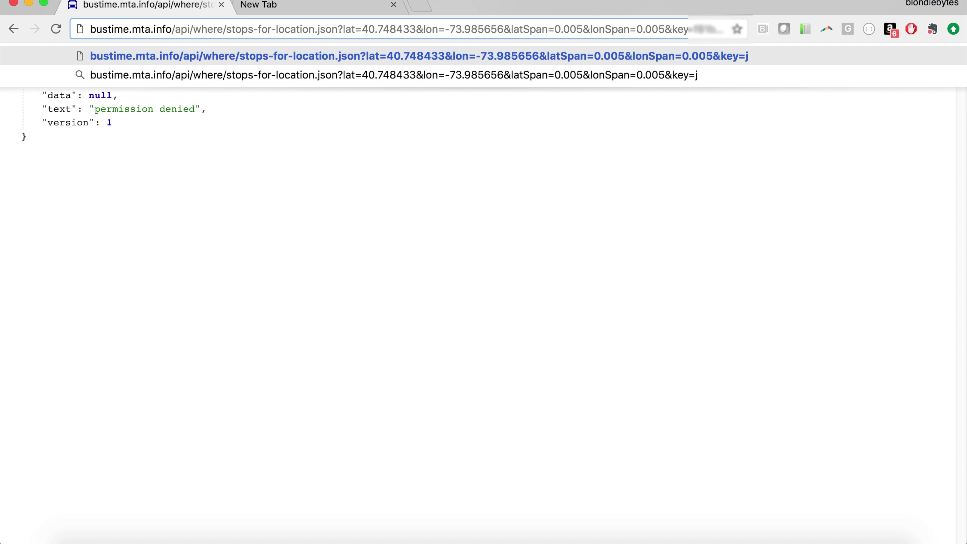
pyautogui.press('Return')
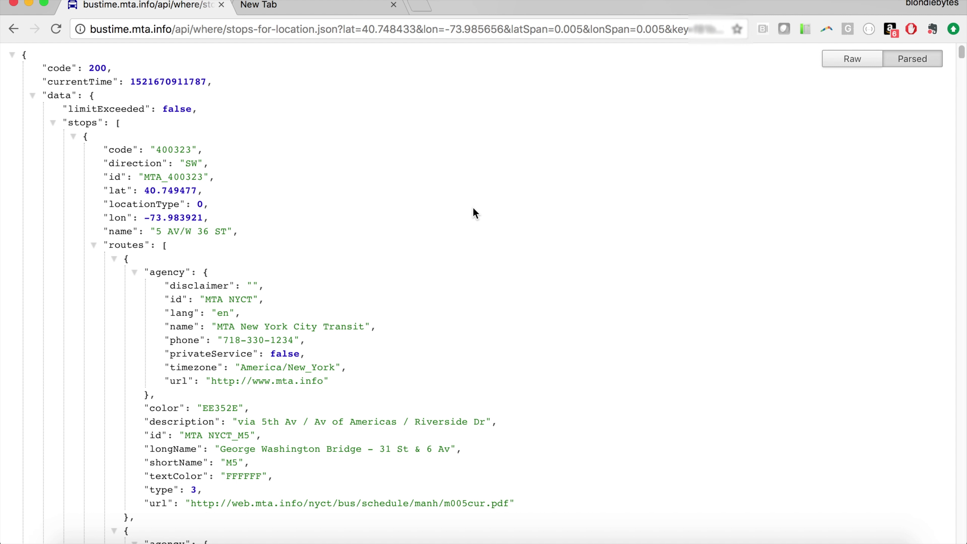
pyautogui.moveTo(424, 29); pyautogui.dragTo(354, 29)
pyautogui.moveTo(515, 29); pyautogui.dragTo(446, 29)
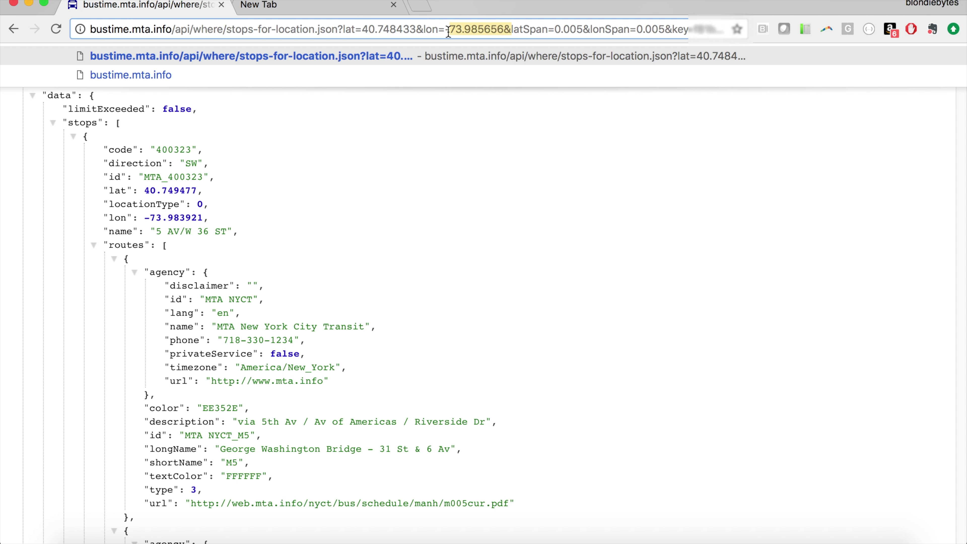
pyautogui.click(494, 196)
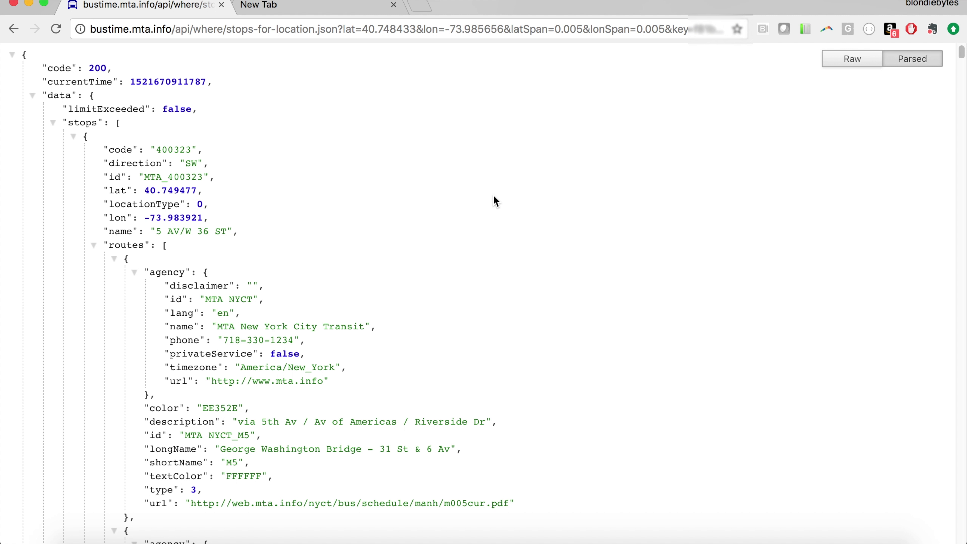
pyautogui.moveTo(504, 29); pyautogui.dragTo(340, 31)
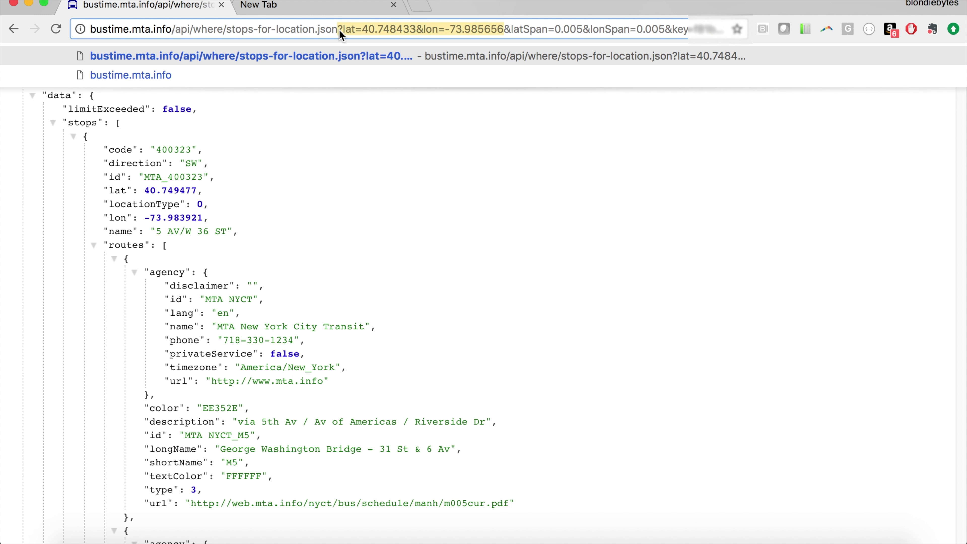
pyautogui.click(407, 210)
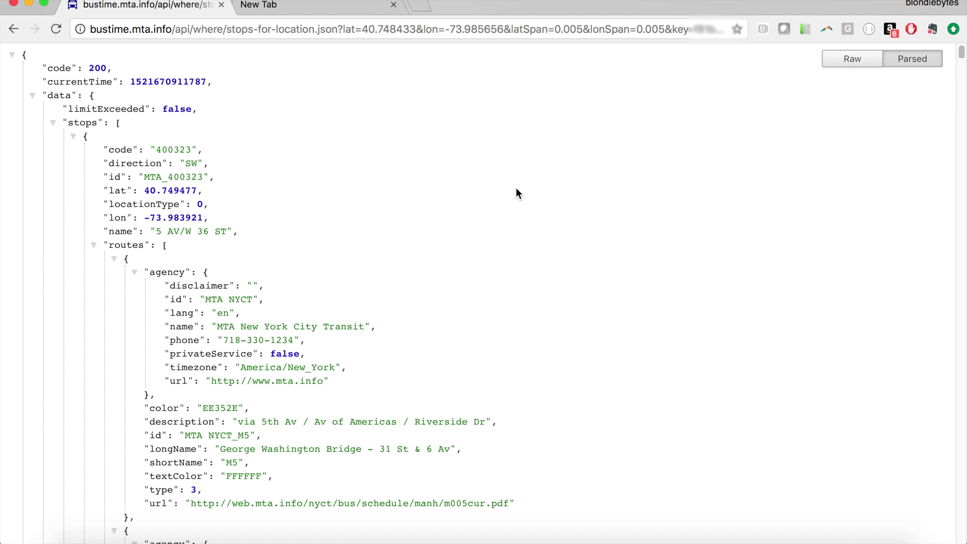
pyautogui.click(853, 59)
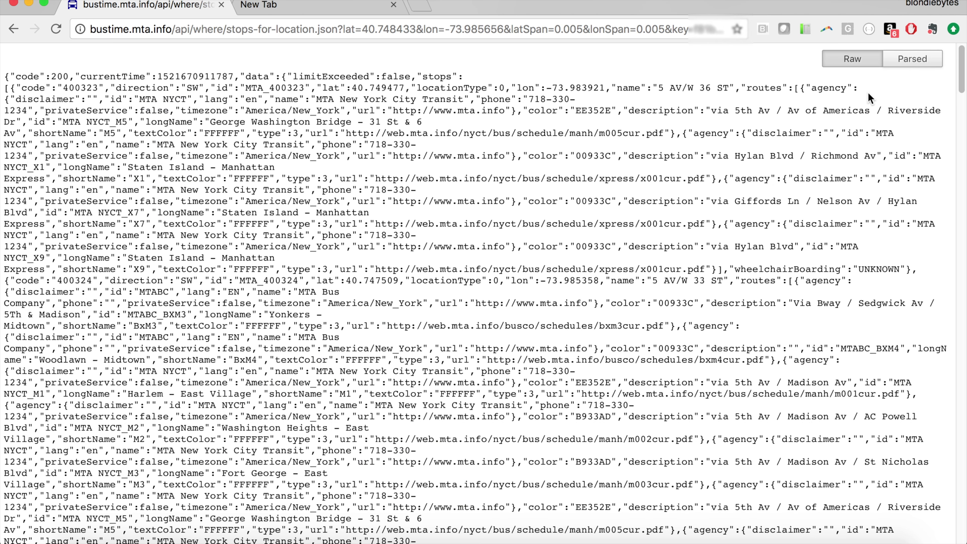
pyautogui.click(909, 61)
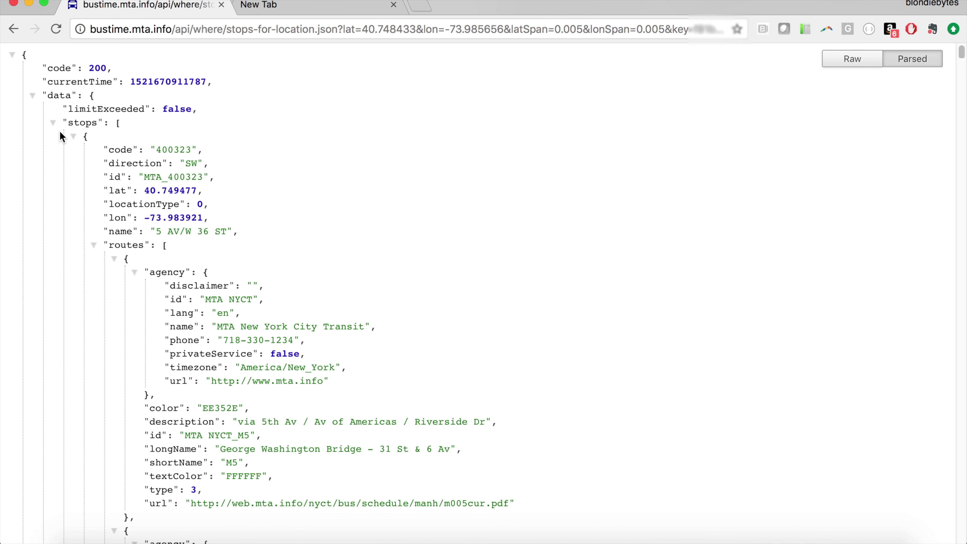
pyautogui.click(53, 123)
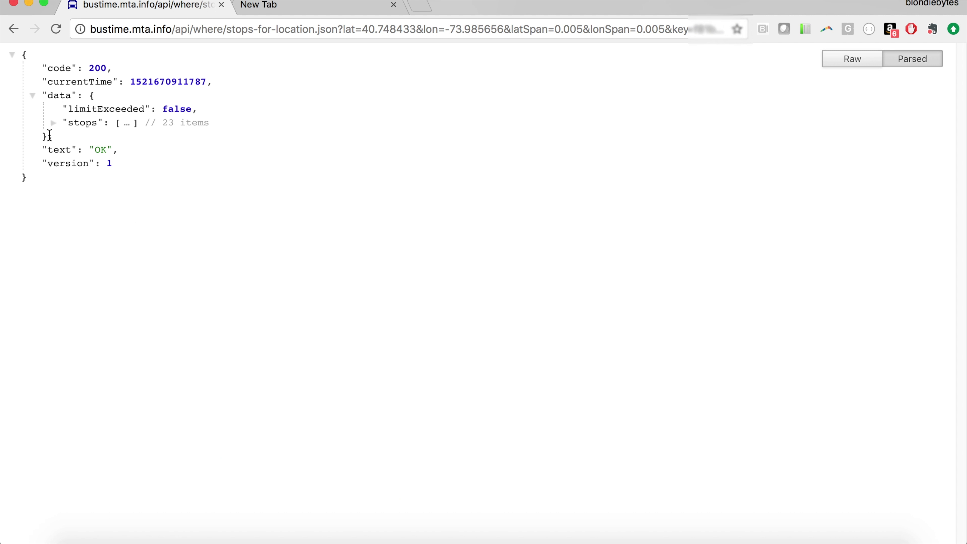
pyautogui.click(59, 123)
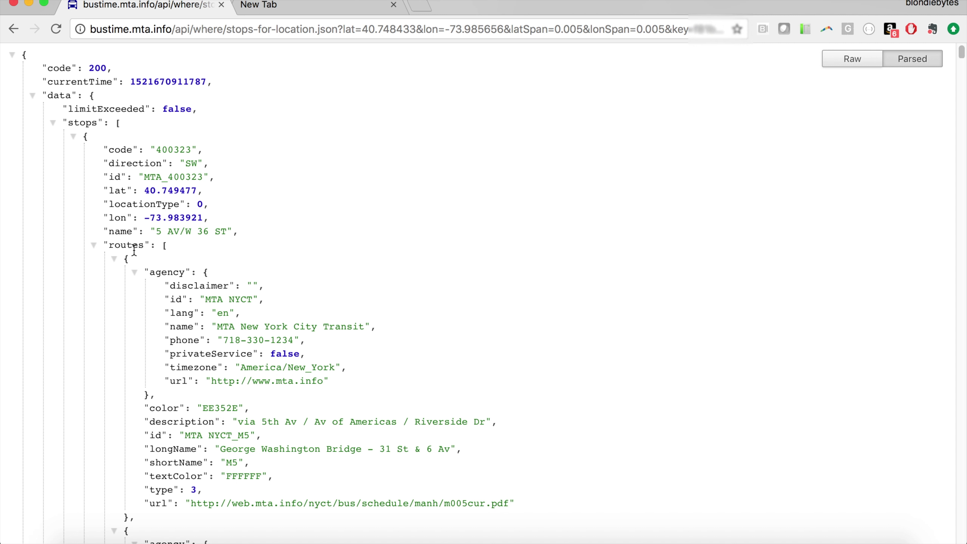
pyautogui.scroll(-3, 173, 168)
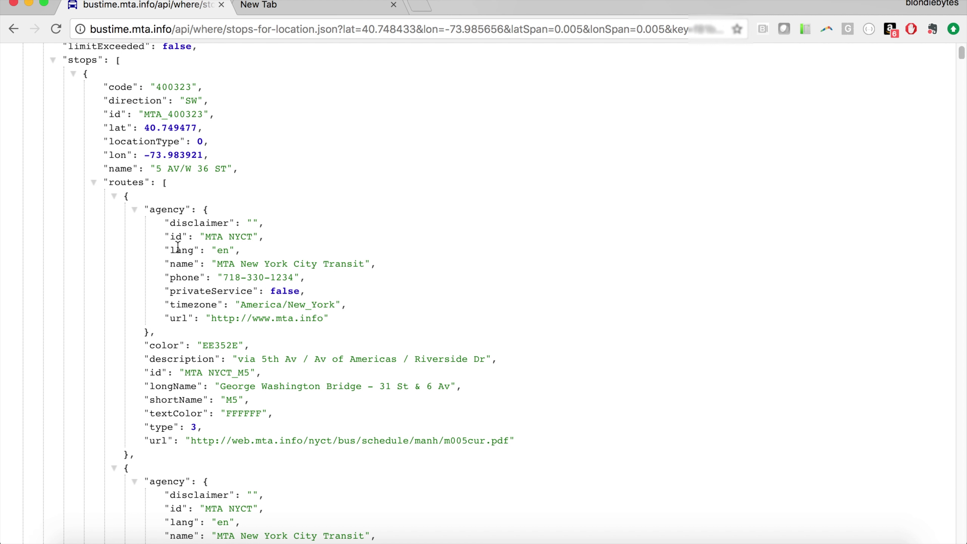
pyautogui.scroll(-2, 178, 247)
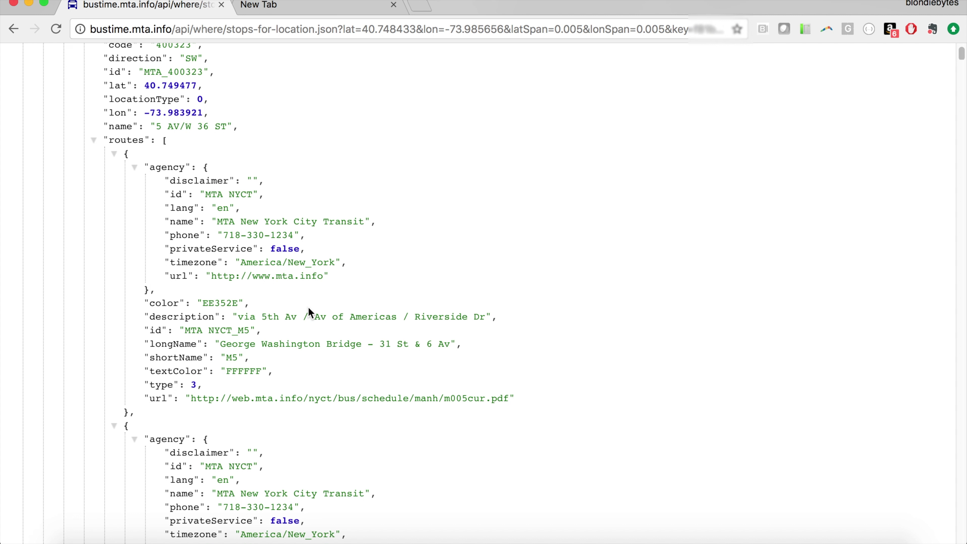
pyautogui.scroll(-3, 311, 313)
pyautogui.scroll(-1, 311, 314)
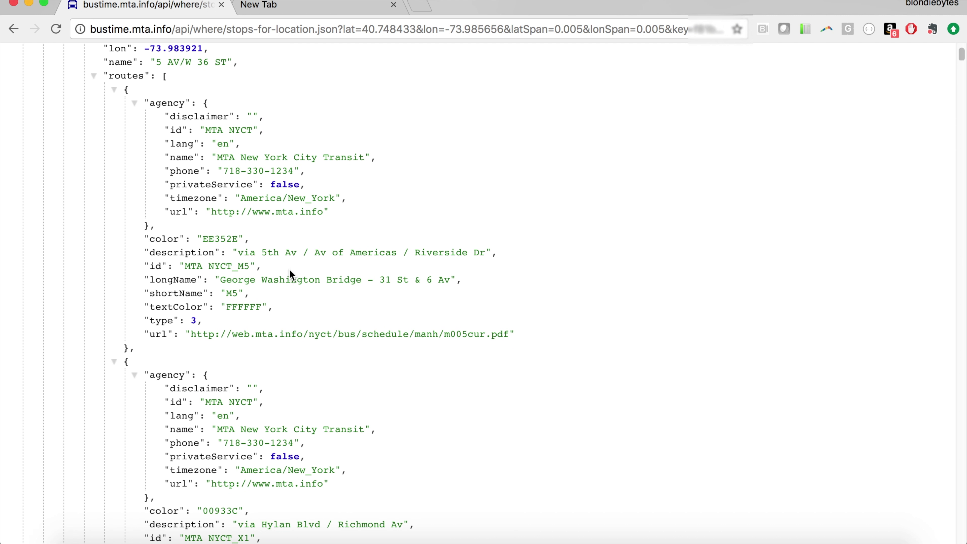
pyautogui.moveTo(232, 252); pyautogui.dragTo(484, 266)
pyautogui.click(330, 341)
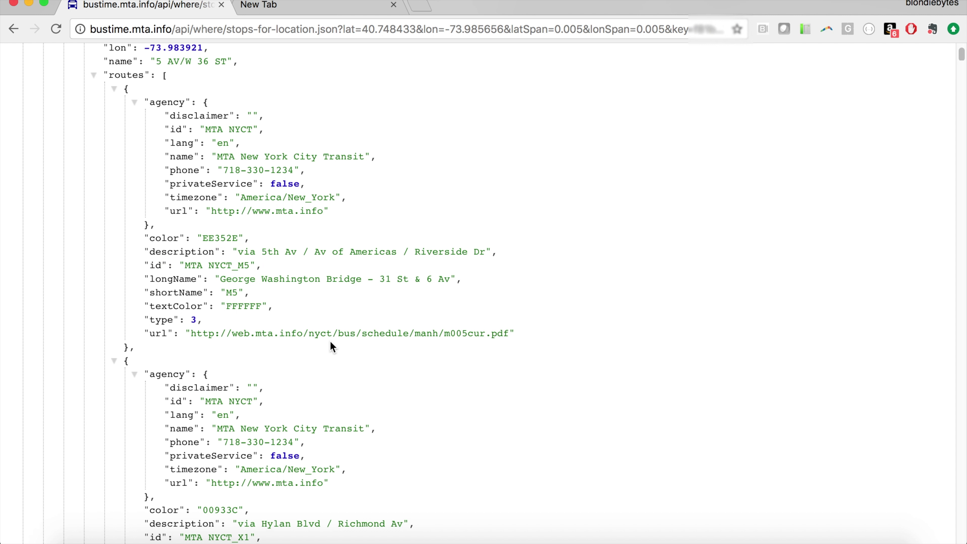
pyautogui.scroll(-5, 330, 341)
pyautogui.scroll(-3, 331, 341)
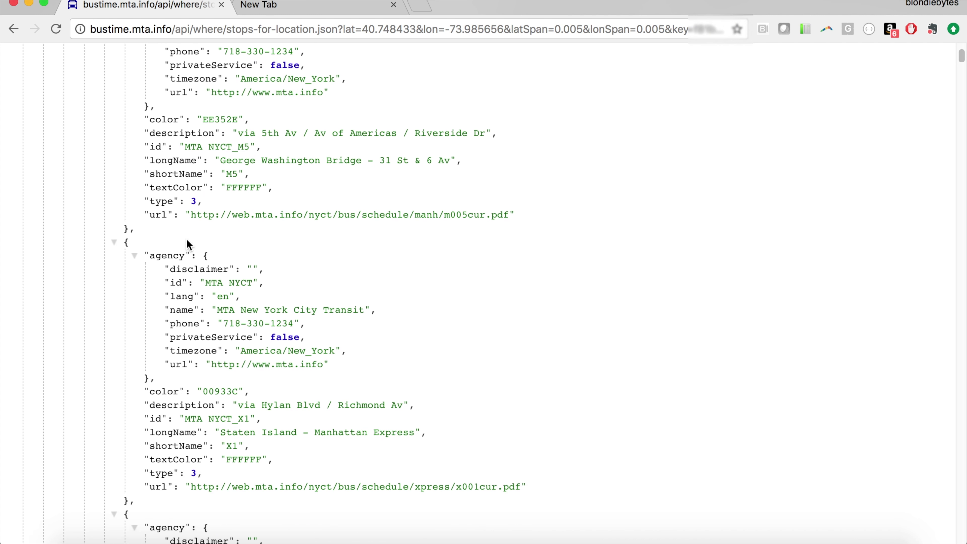
pyautogui.rightClick(289, 222)
pyautogui.click(314, 219)
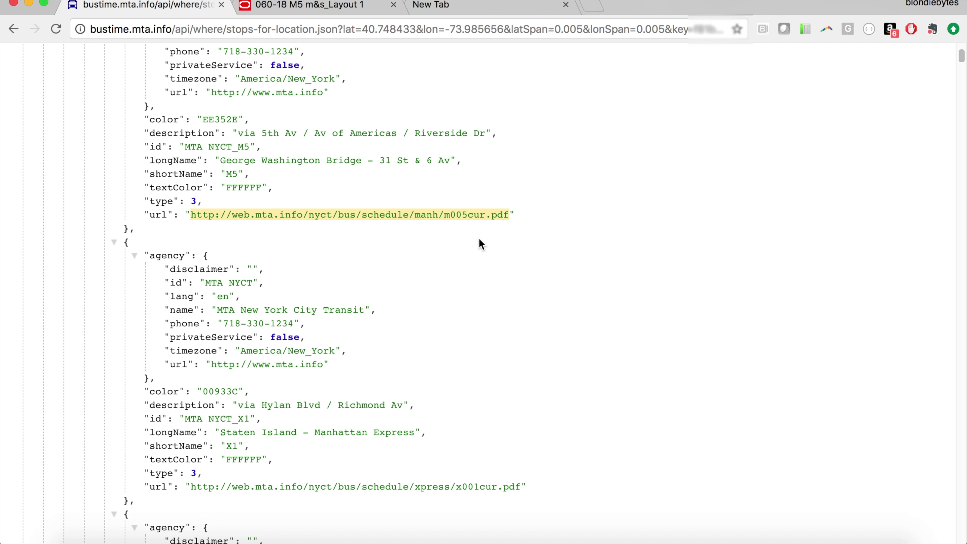
pyautogui.scroll(5, 361, 58)
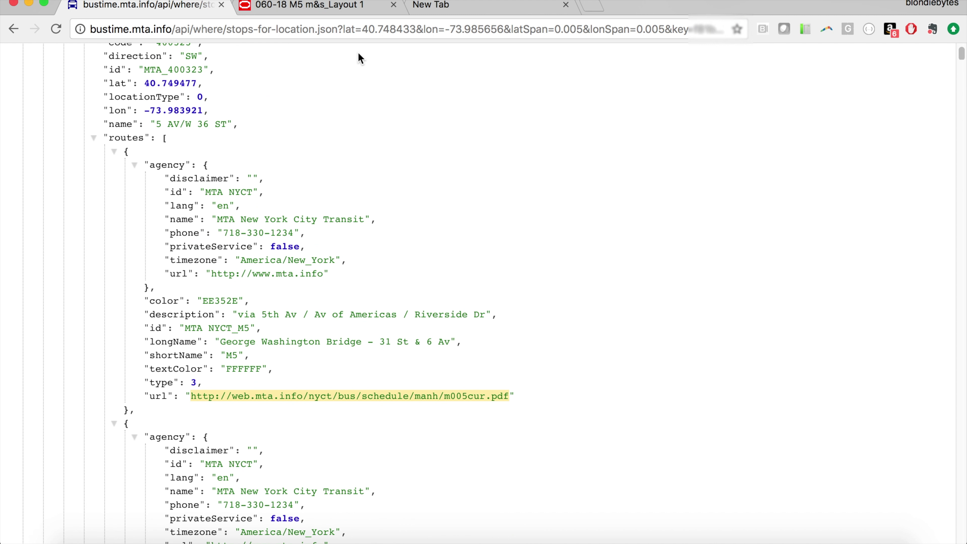
pyautogui.click(346, 7)
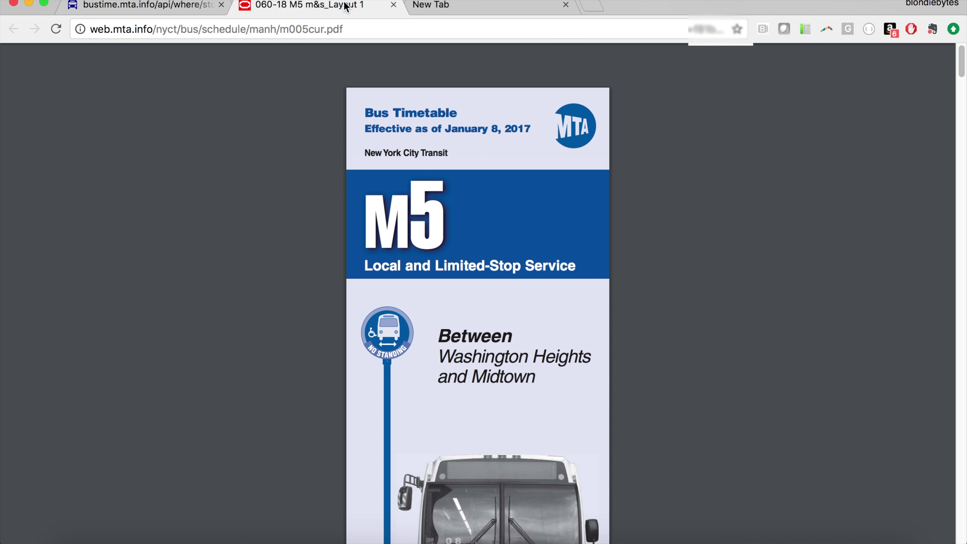
pyautogui.scroll(-10, 405, 281)
pyautogui.scroll(-15, 393, 334)
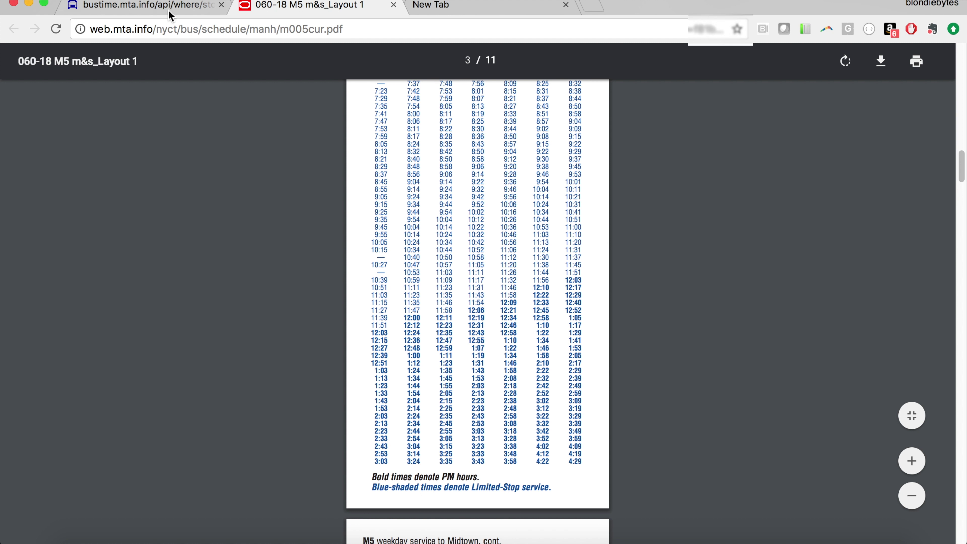
pyautogui.press('super+w')
pyautogui.scroll(-1, 113, 149)
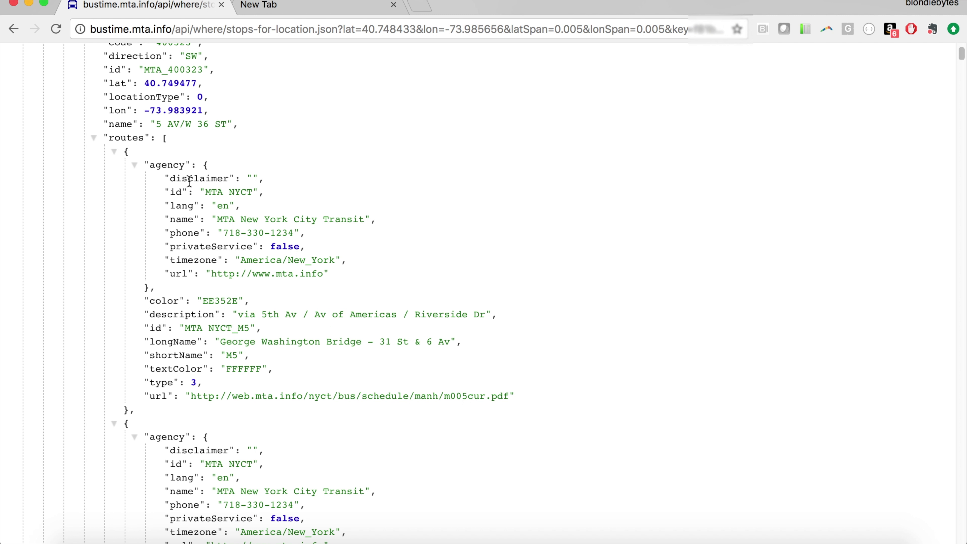
# Step: Collapse the first stop's four route objects, then the first stop object itself
pyautogui.click(114, 152)
pyautogui.scroll(-3, 279, 94)
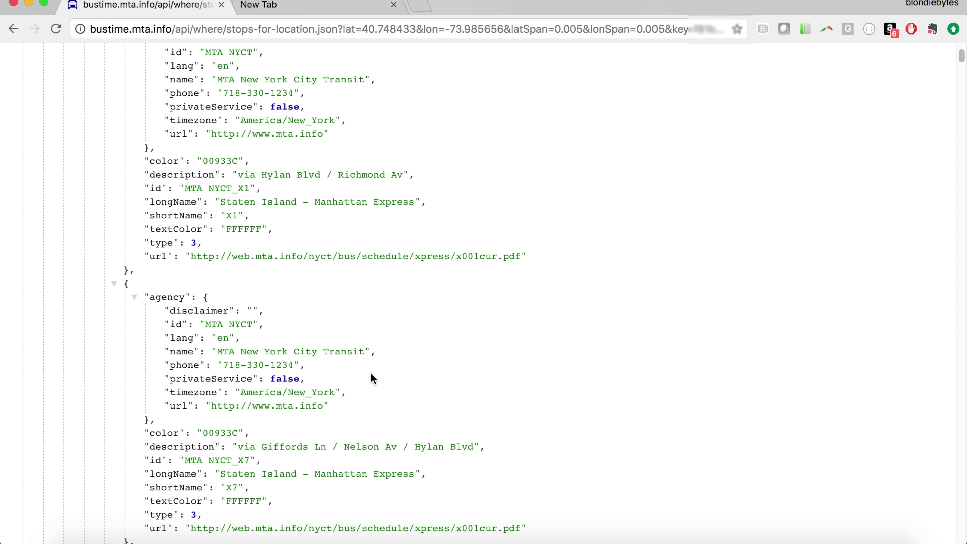
pyautogui.scroll(-10, 372, 378)
pyautogui.scroll(-1, 326, 380)
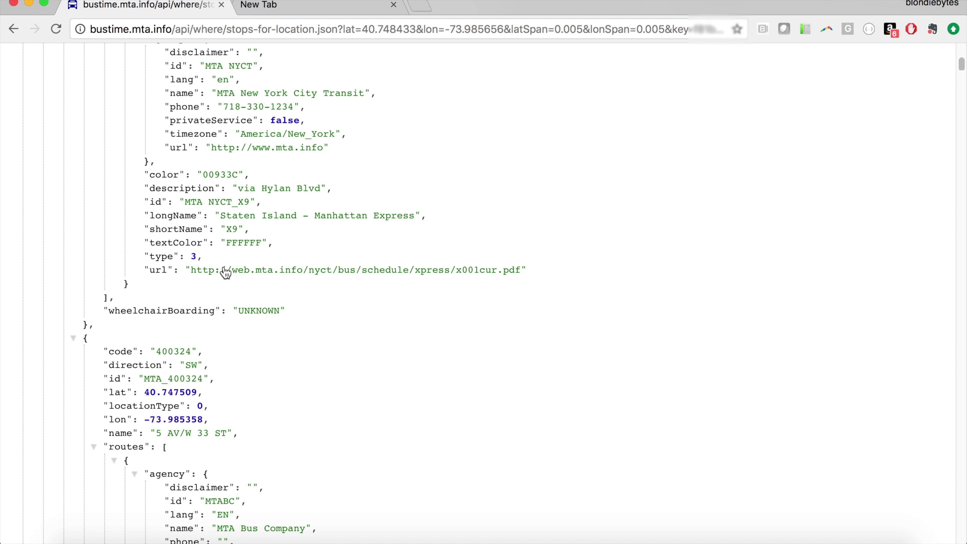
pyautogui.scroll(-2, 280, 368)
pyautogui.scroll(-17, 290, 377)
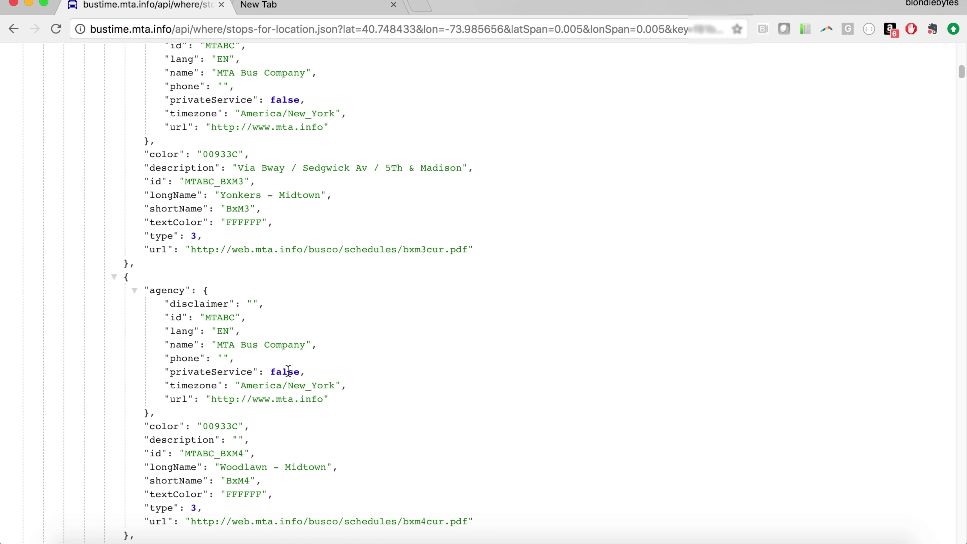
pyautogui.scroll(-5, 369, 360)
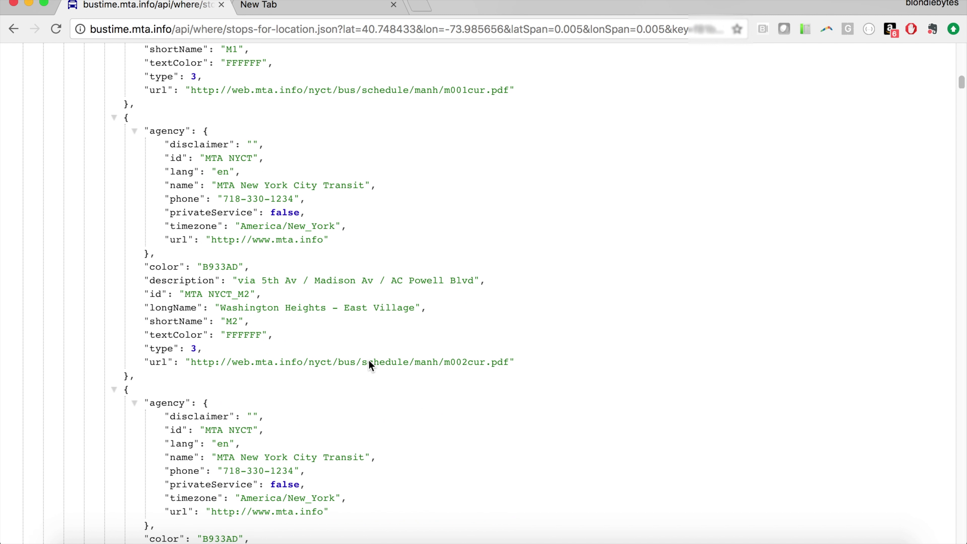
pyautogui.scroll(15, 325, 399)
pyautogui.scroll(7, 326, 400)
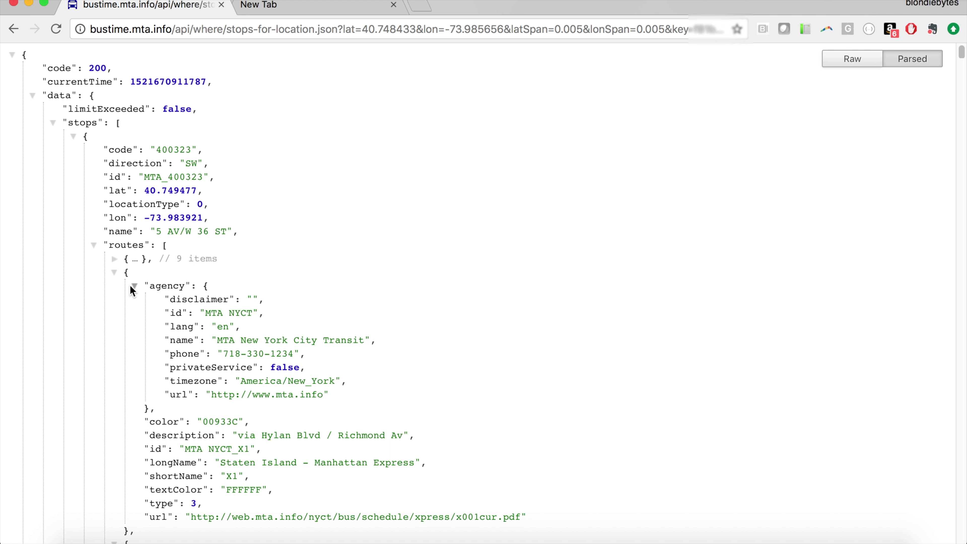
pyautogui.click(114, 273)
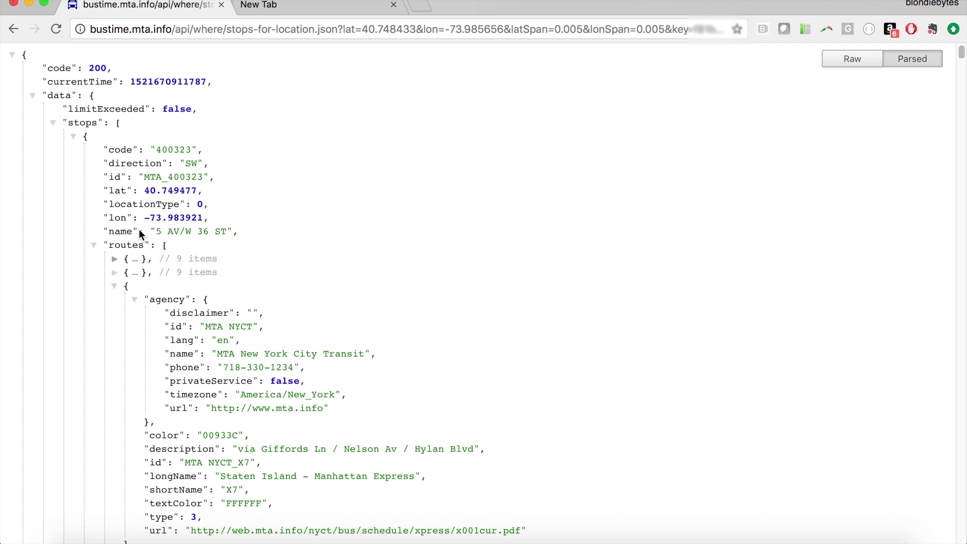
pyautogui.click(115, 286)
pyautogui.click(115, 300)
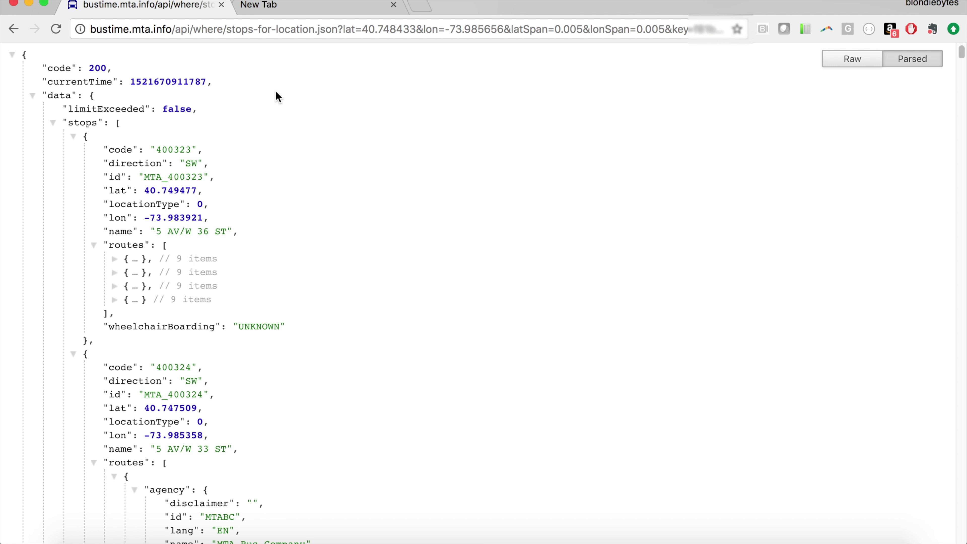
pyautogui.click(74, 136)
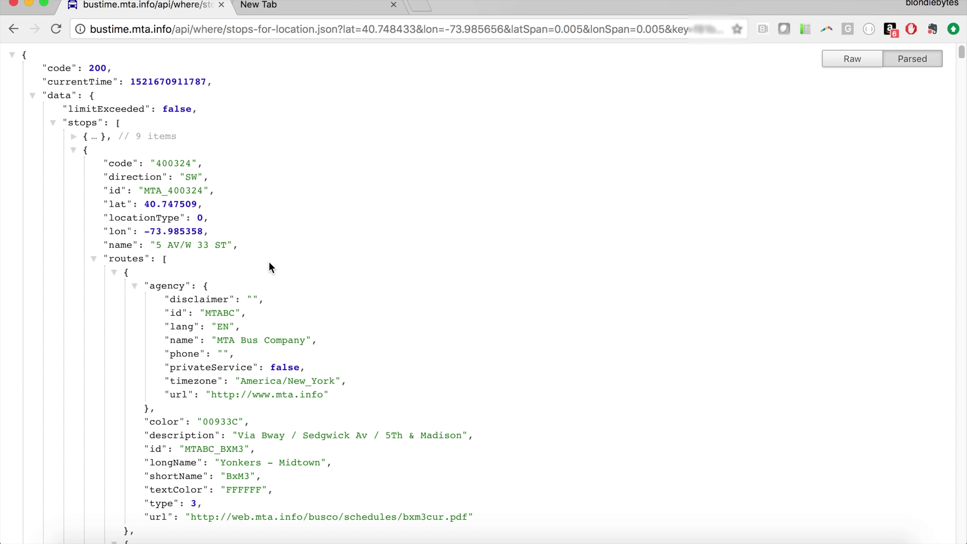
# Step: Collapse stop 400324's three routes and routes list, then fold the whole stops array
pyautogui.scroll(-5, 236, 307)
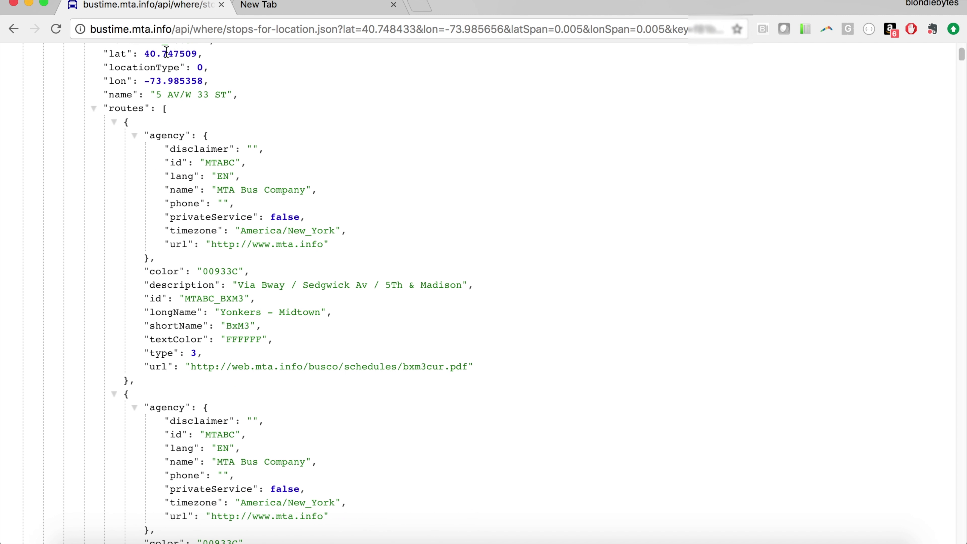
pyautogui.click(115, 123)
pyautogui.click(115, 136)
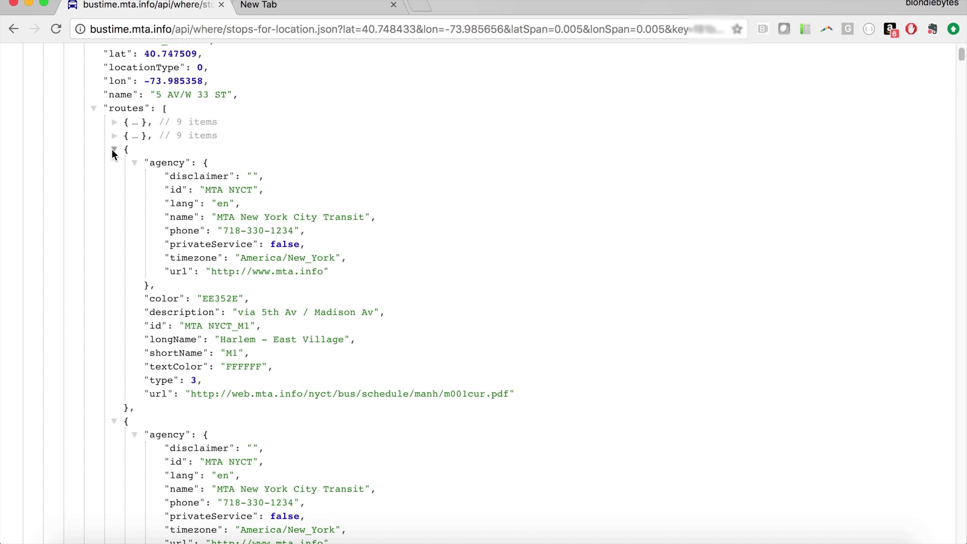
pyautogui.click(114, 149)
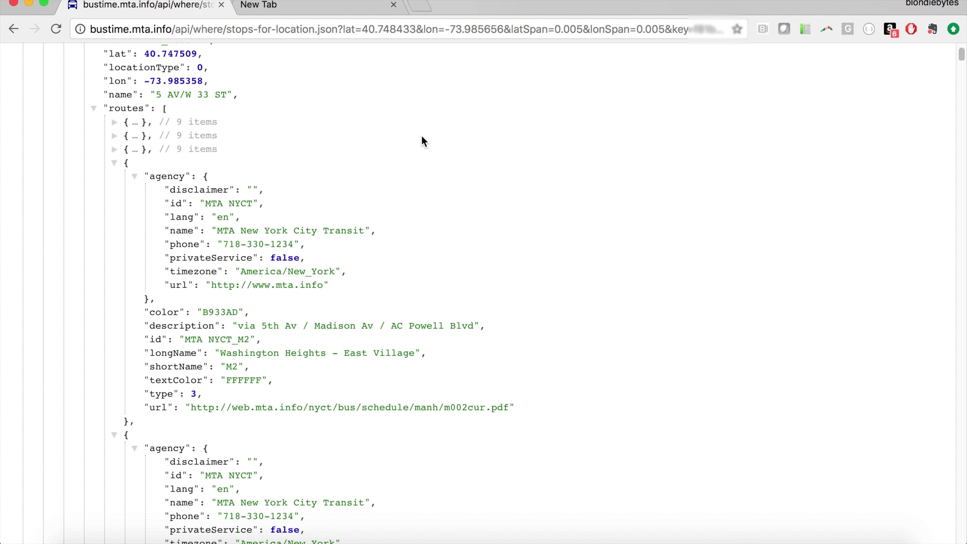
pyautogui.click(96, 111)
pyautogui.scroll(5, 219, 235)
pyautogui.click(72, 147)
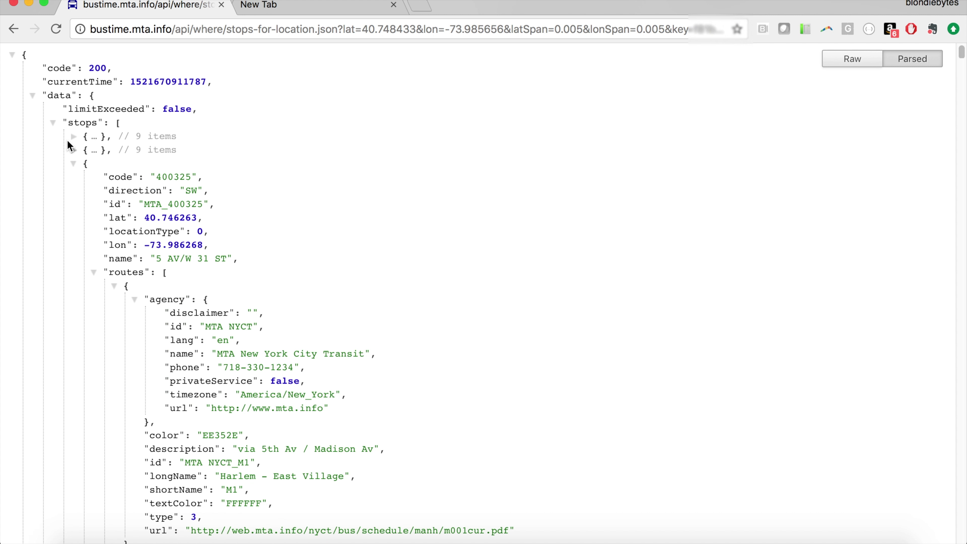
pyautogui.click(57, 123)
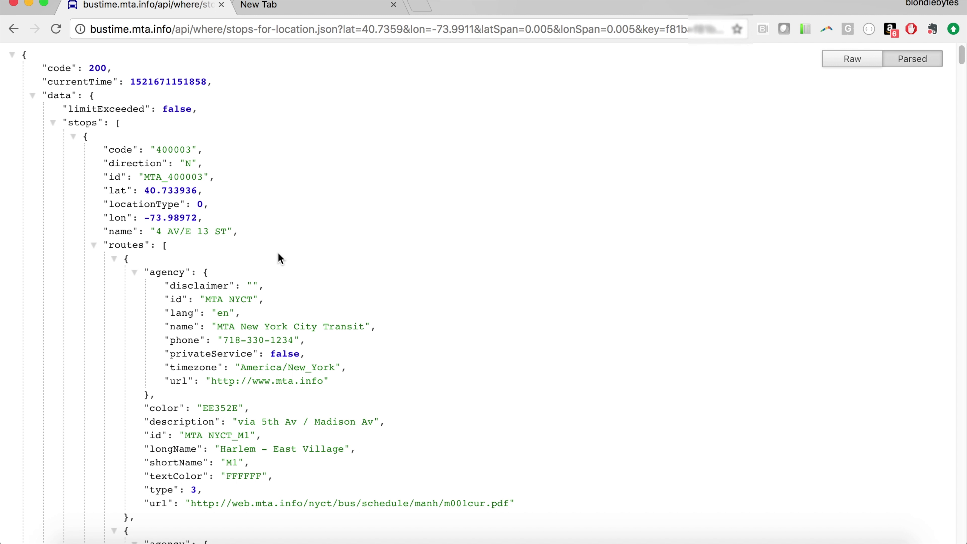
# Step: Highlight the 4 AV/E 13 ST stop name, collapsing its routes list and stop 400331's entry
pyautogui.scroll(-2, 188, 202)
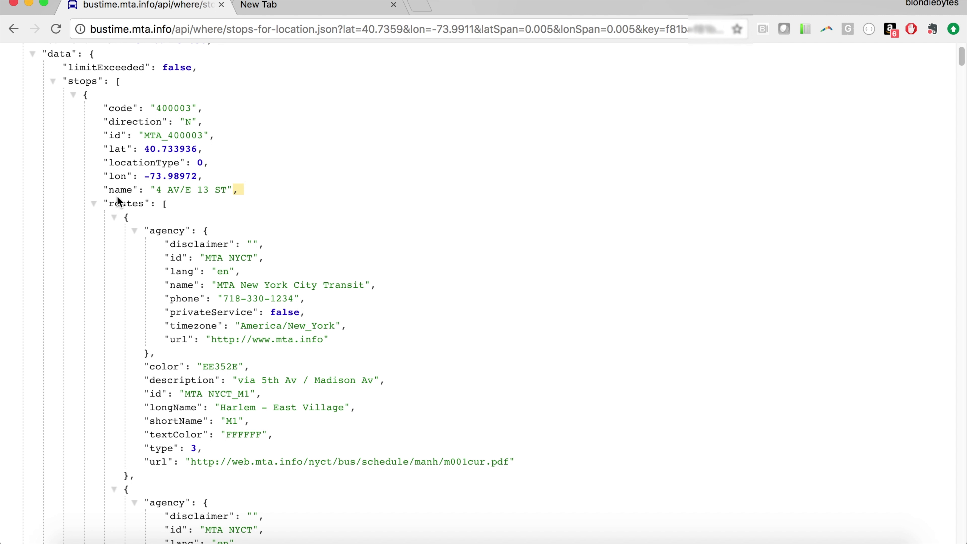
pyautogui.moveTo(138, 189); pyautogui.dragTo(248, 189)
pyautogui.scroll(-15, 312, 351)
pyautogui.scroll(-9, 313, 350)
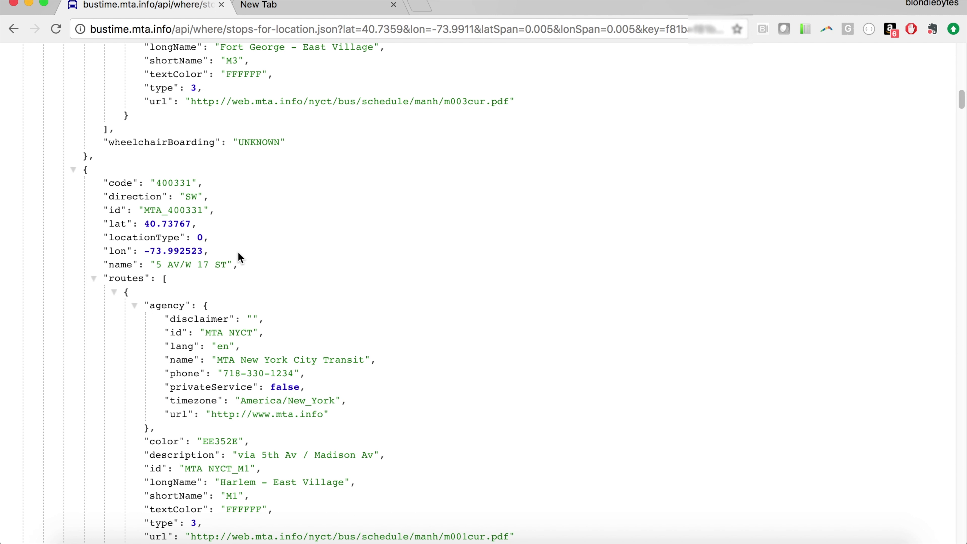
pyautogui.scroll(20, 238, 254)
pyautogui.click(94, 246)
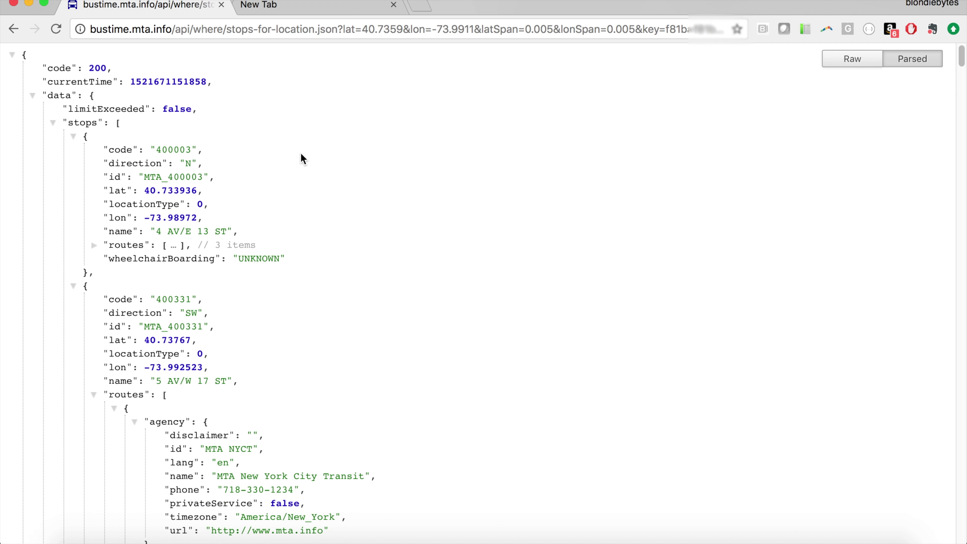
pyautogui.scroll(-6, 200, 168)
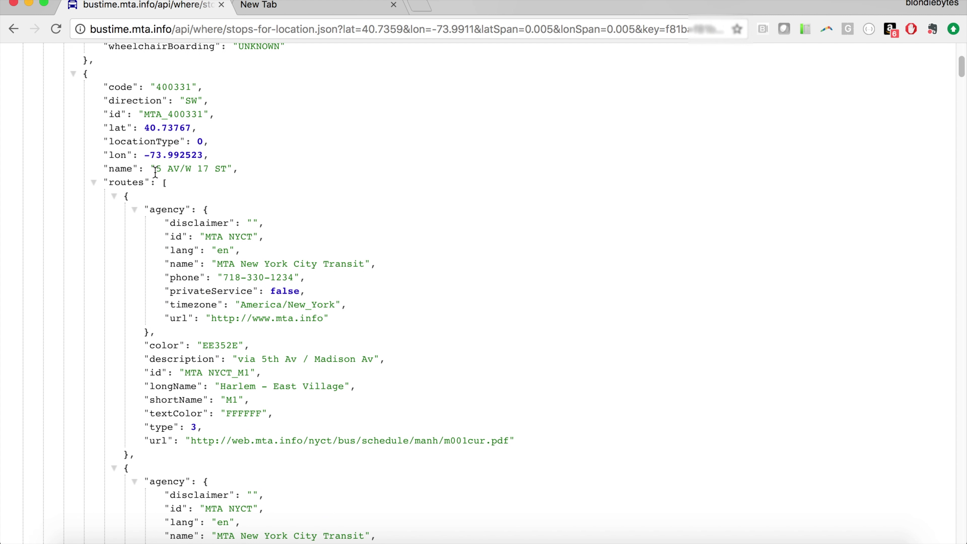
pyautogui.scroll(6, 218, 173)
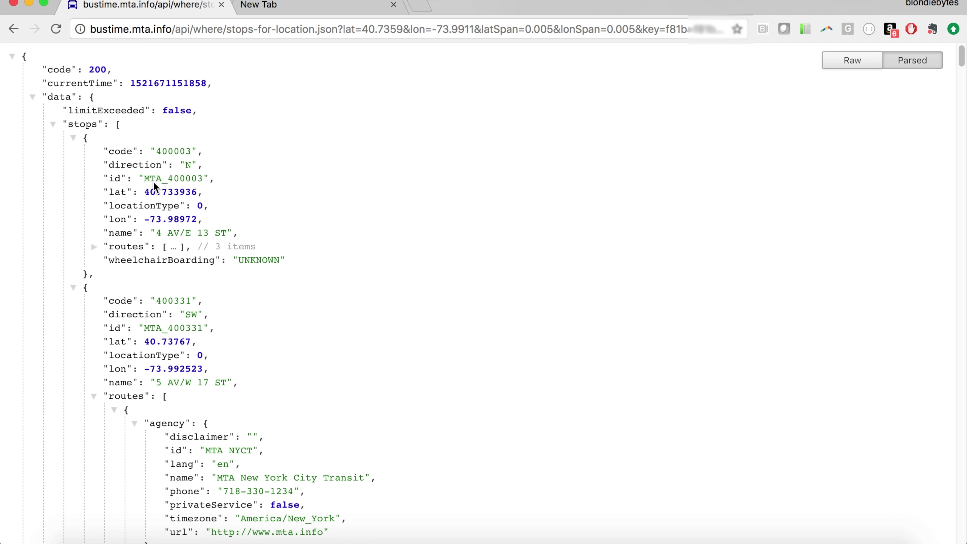
pyautogui.click(75, 285)
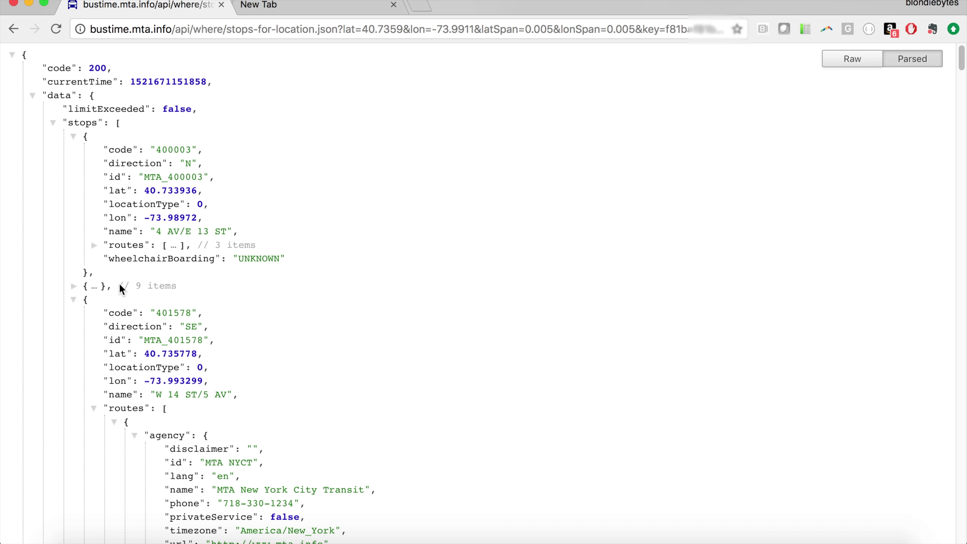
# Step: Expand the first stop's routes and select its stop id MTA_400003
pyautogui.click(96, 246)
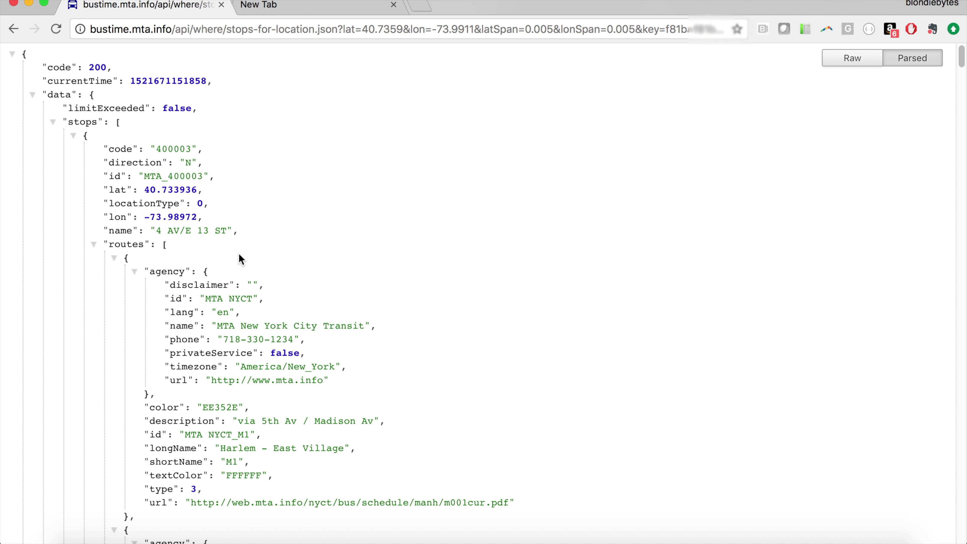
pyautogui.scroll(-4, 238, 253)
pyautogui.scroll(-2, 289, 328)
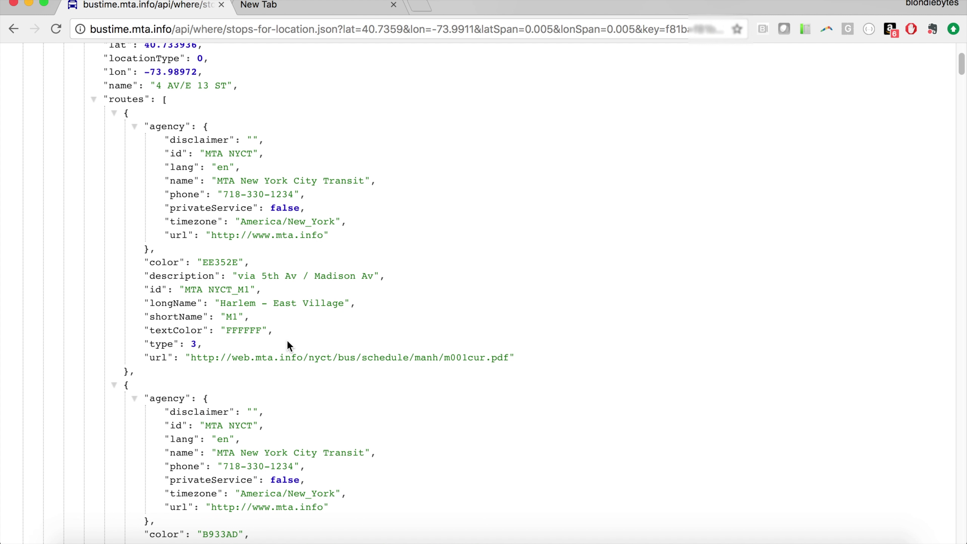
pyautogui.scroll(6, 280, 367)
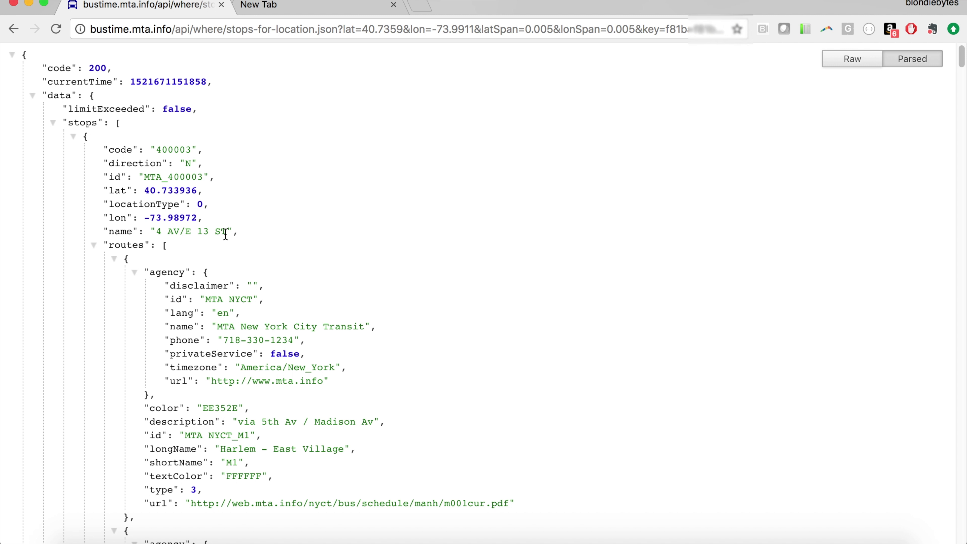
pyautogui.moveTo(208, 177); pyautogui.dragTo(122, 177)
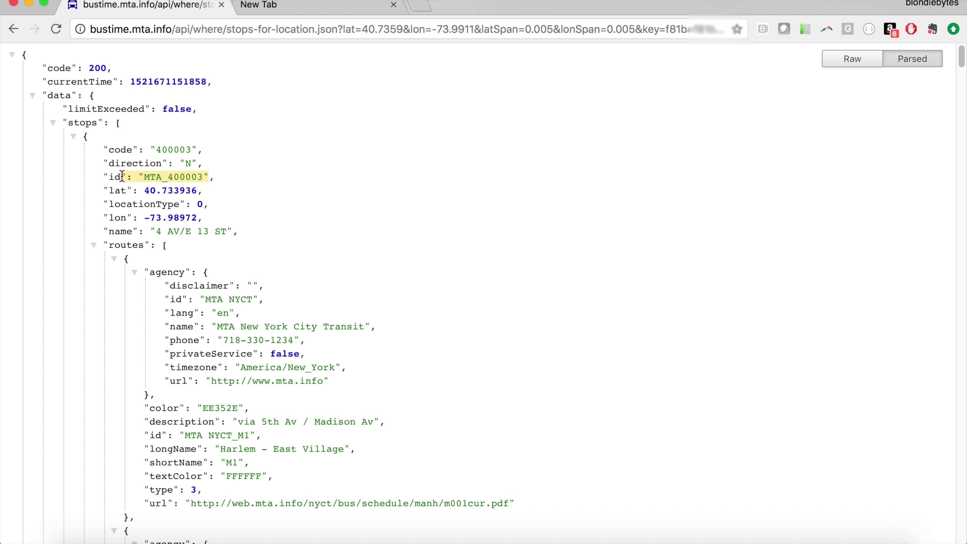
pyautogui.scroll(-1, 247, 484)
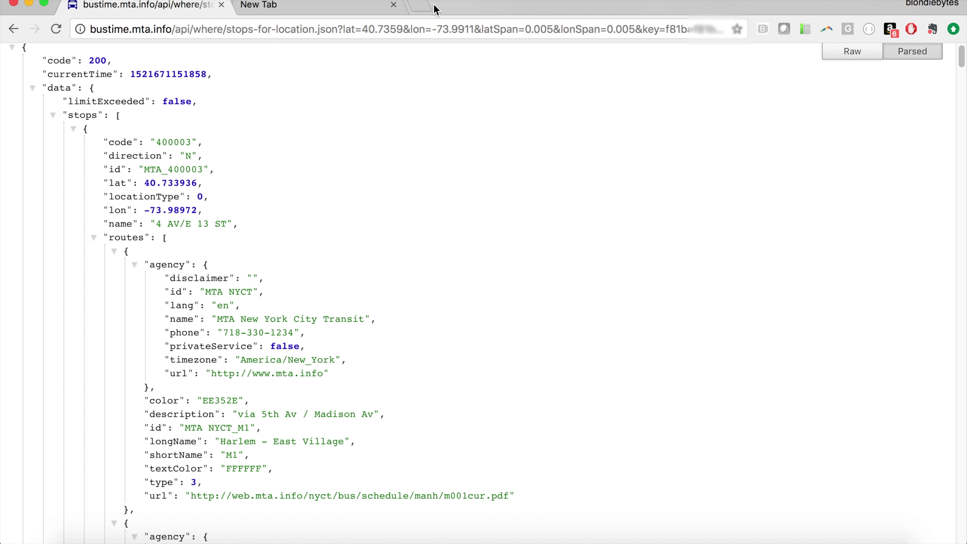
# Step: Load the copied stops-for-location API address in a new third tab
pyautogui.click(421, 8)
pyautogui.press('super+v')
pyautogui.press('Return')
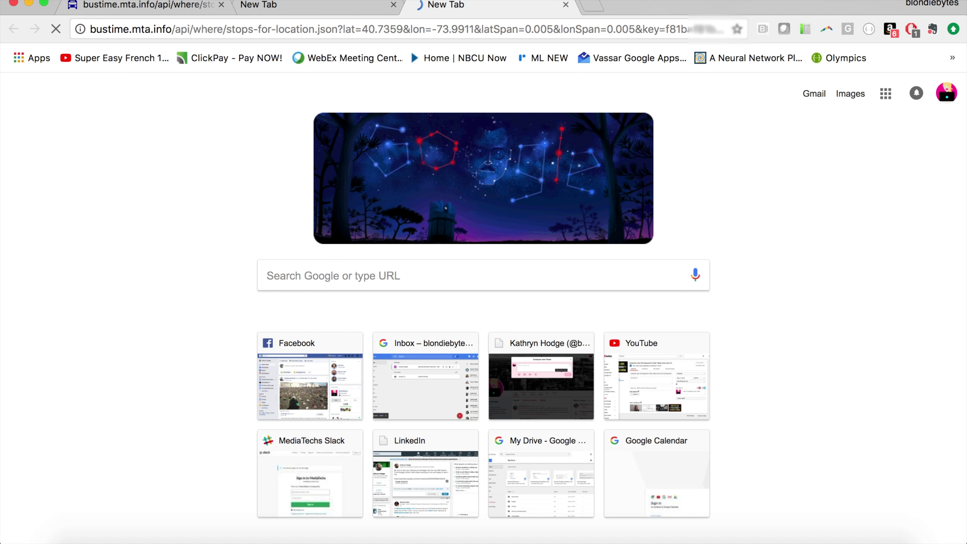
# Step: Back in the first tab, open the SIRI StopMonitoring wiki page and its example request
pyautogui.click(162, 6)
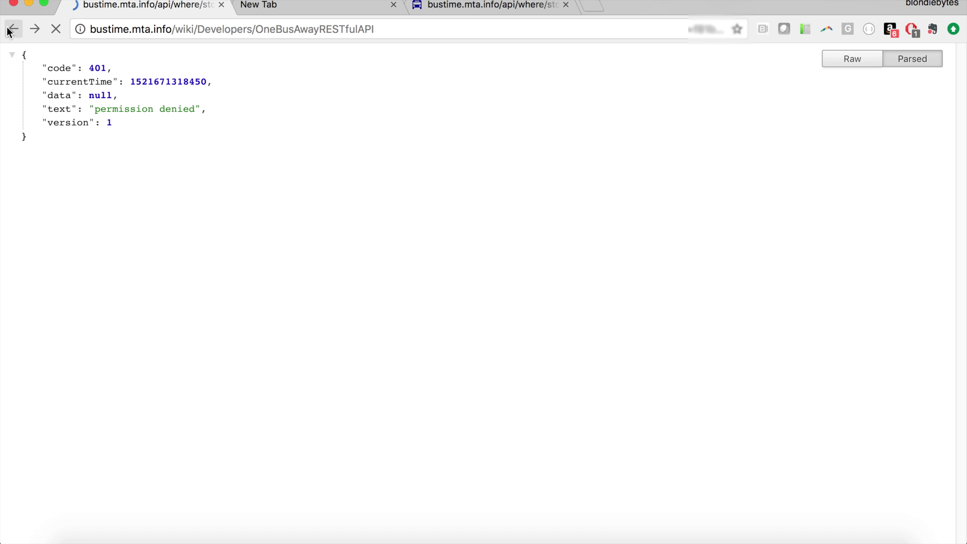
pyautogui.scroll(10, 180, 207)
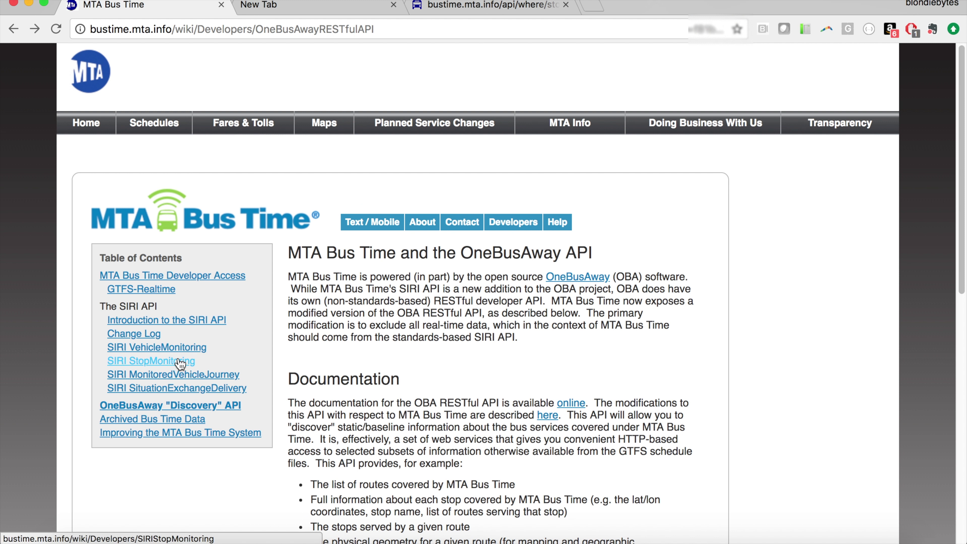
pyautogui.click(180, 362)
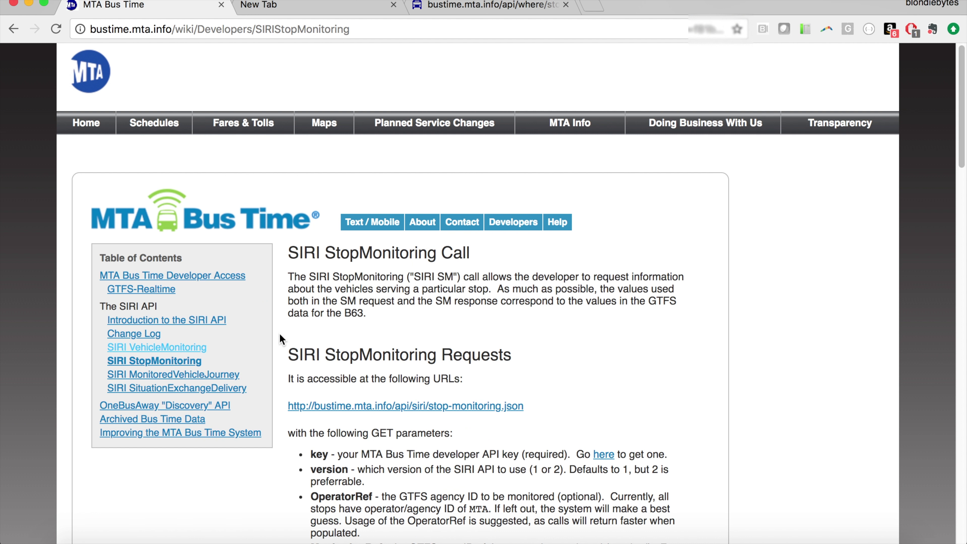
pyautogui.scroll(-15, 280, 338)
pyautogui.scroll(-10, 387, 383)
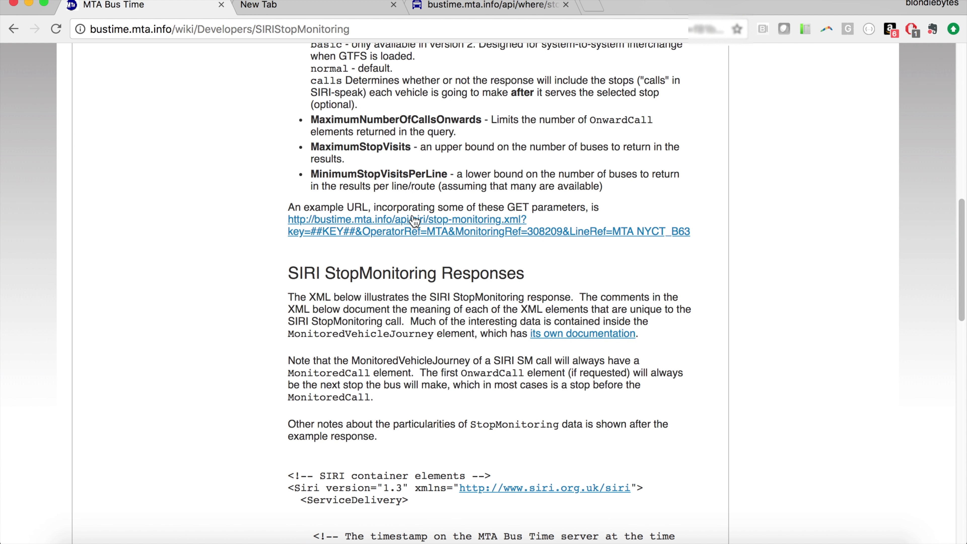
pyautogui.scroll(14, 501, 272)
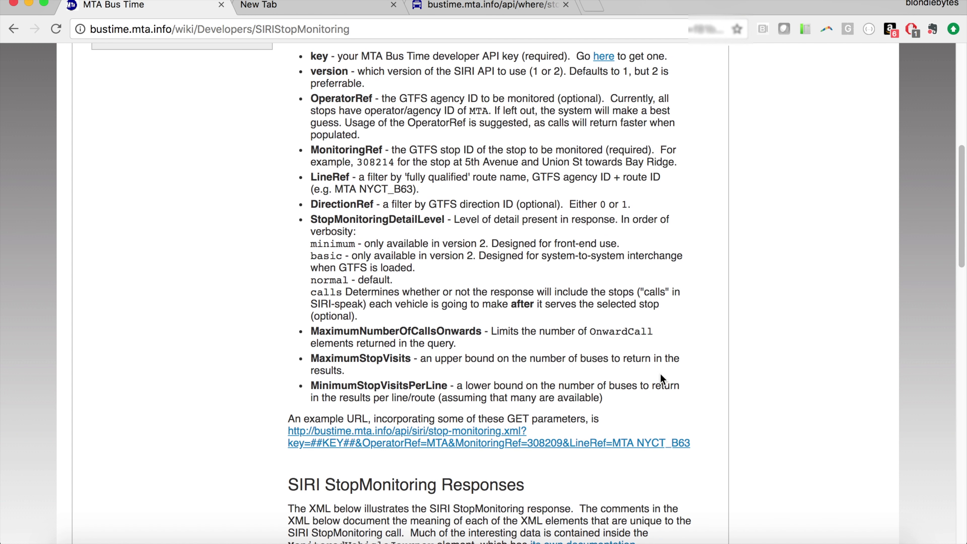
pyautogui.scroll(-3, 664, 381)
pyautogui.scroll(10, 435, 138)
pyautogui.scroll(-3, 474, 433)
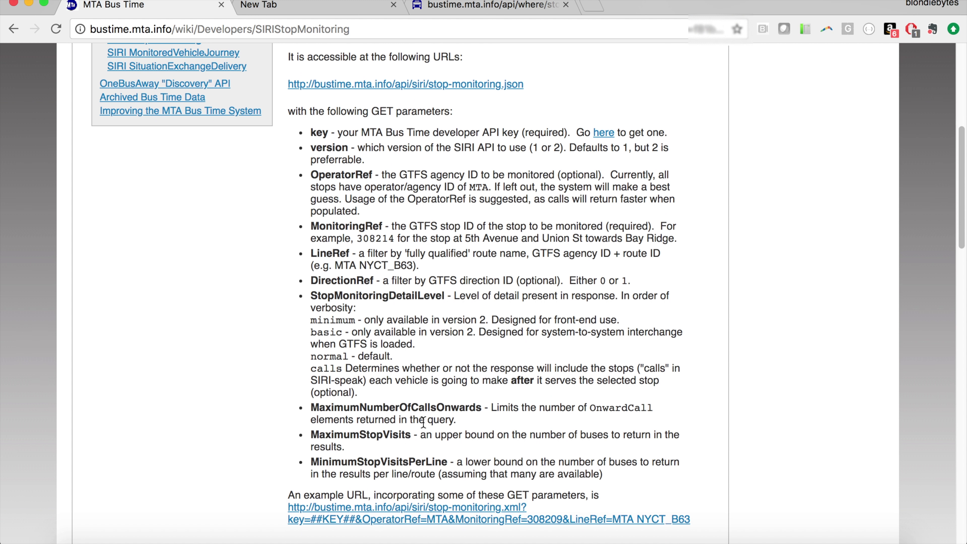
pyautogui.scroll(-2, 376, 463)
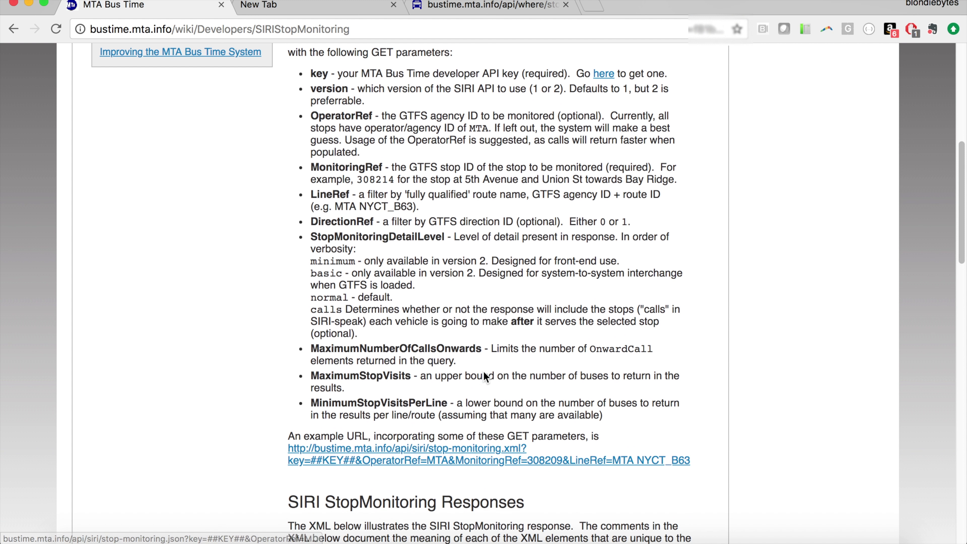
pyautogui.scroll(-2, 438, 411)
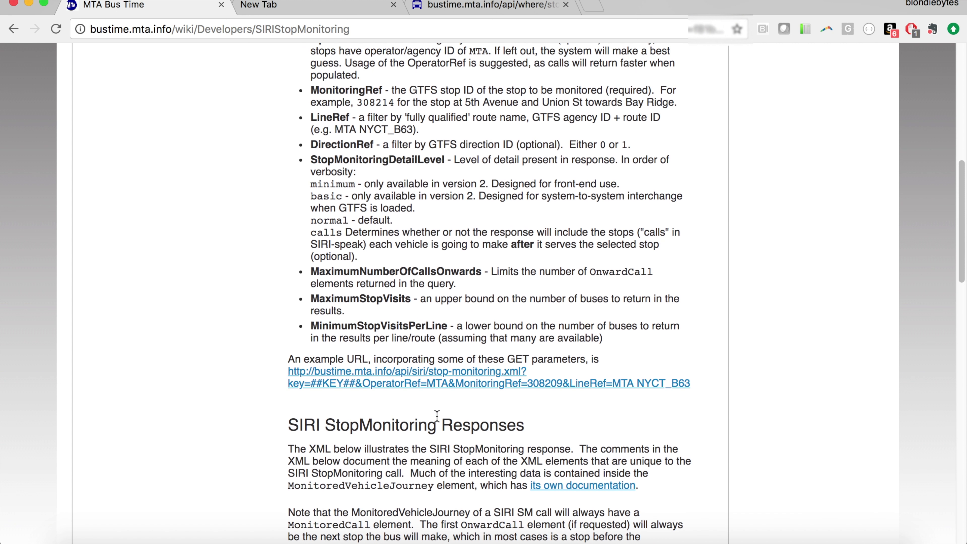
pyautogui.click(496, 384)
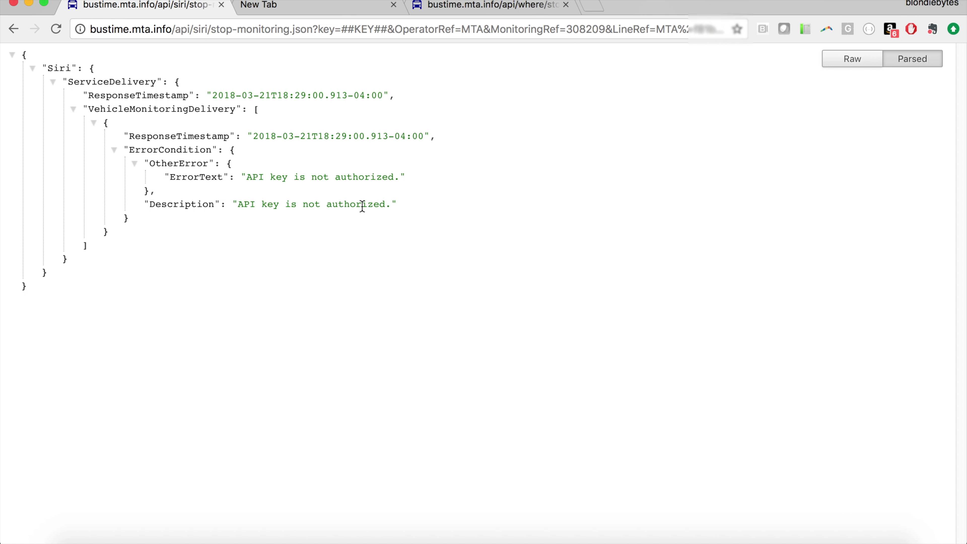
# Step: Review the key error and placeholder, then note stop number 400003 in the stops JSON tab
pyautogui.moveTo(362, 206); pyautogui.dragTo(320, 164)
pyautogui.click(378, 208)
pyautogui.moveTo(388, 29); pyautogui.dragTo(340, 29)
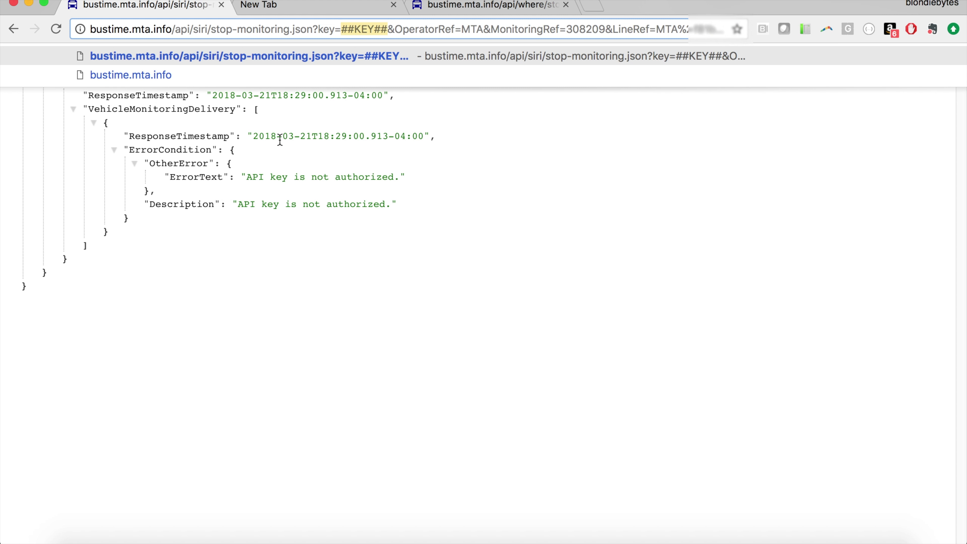
pyautogui.click(371, 206)
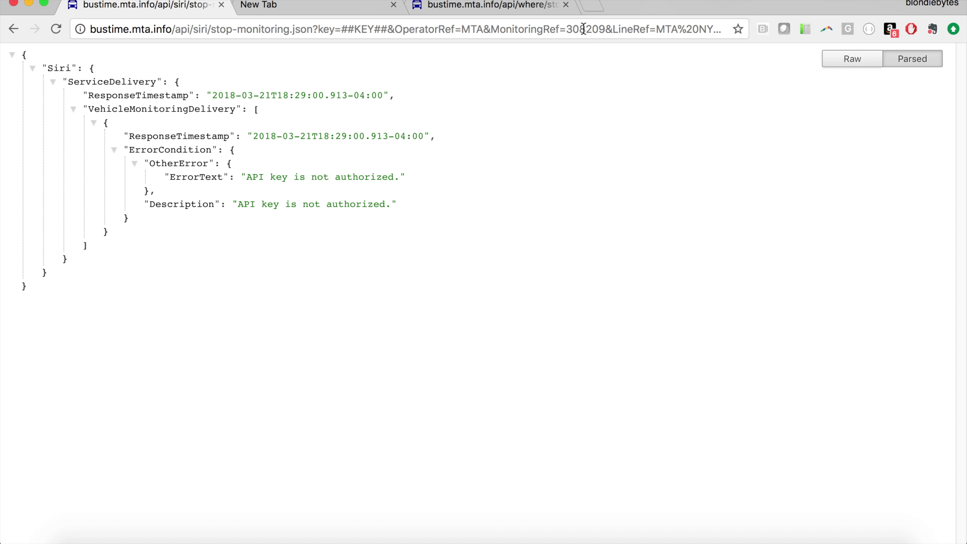
pyautogui.click(495, 5)
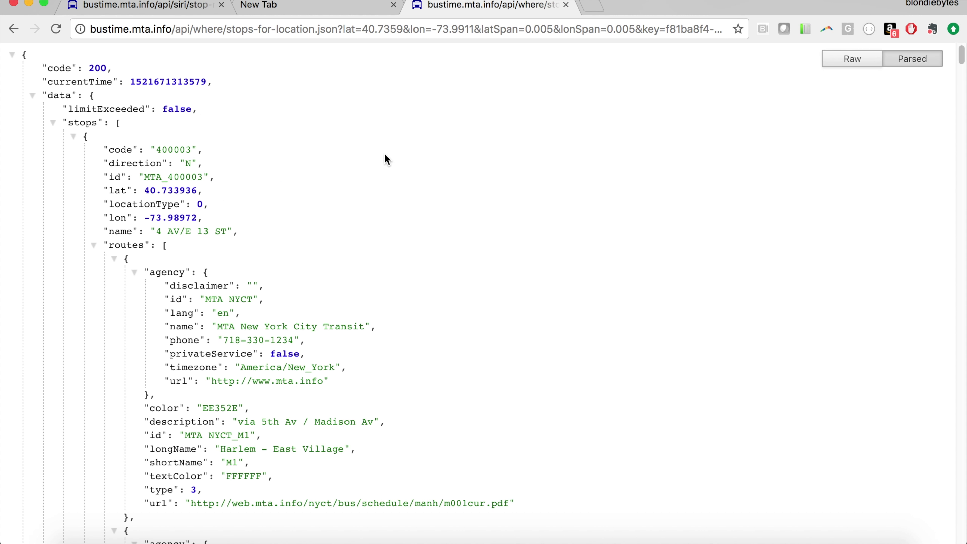
pyautogui.moveTo(162, 178)
pyautogui.mouseDown()
pyautogui.moveTo(148, 178)
pyautogui.moveTo(205, 179)
pyautogui.moveTo(170, 181)
pyautogui.mouseUp()
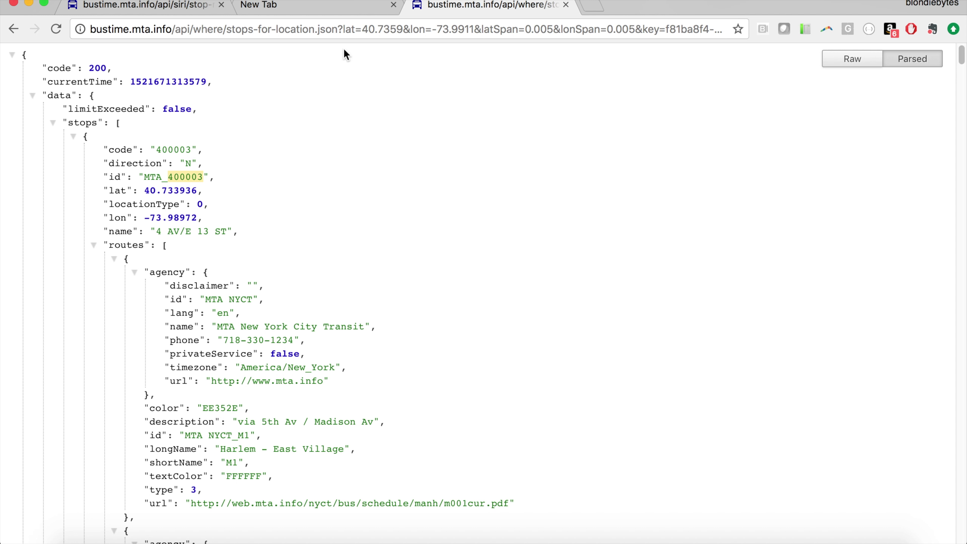
pyautogui.click(148, 8)
# Step: Replace MonitoringRef 308209 with 400003 in the stop-monitoring URL
pyautogui.click(610, 26)
pyautogui.click(607, 27)
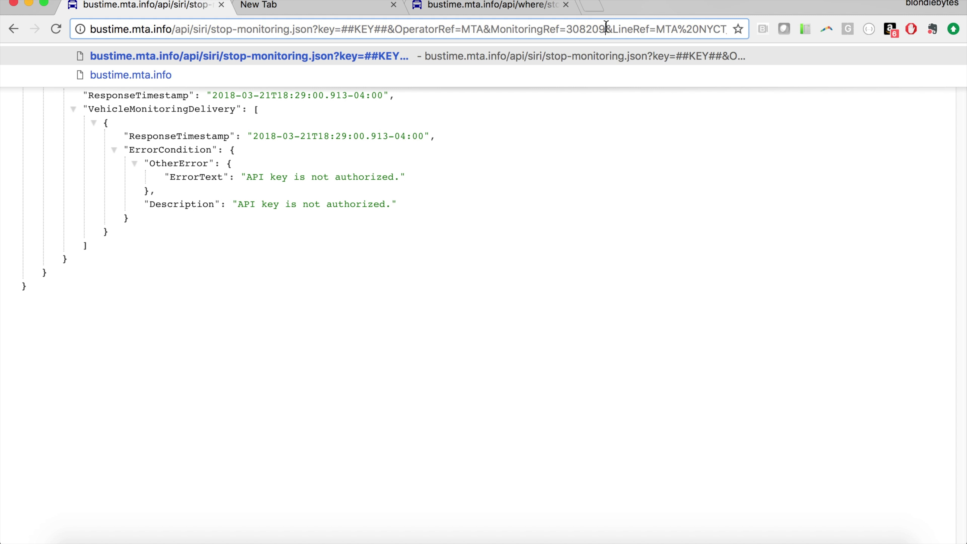
pyautogui.moveTo(605, 28); pyautogui.dragTo(569, 29)
pyautogui.press('BackSpace')
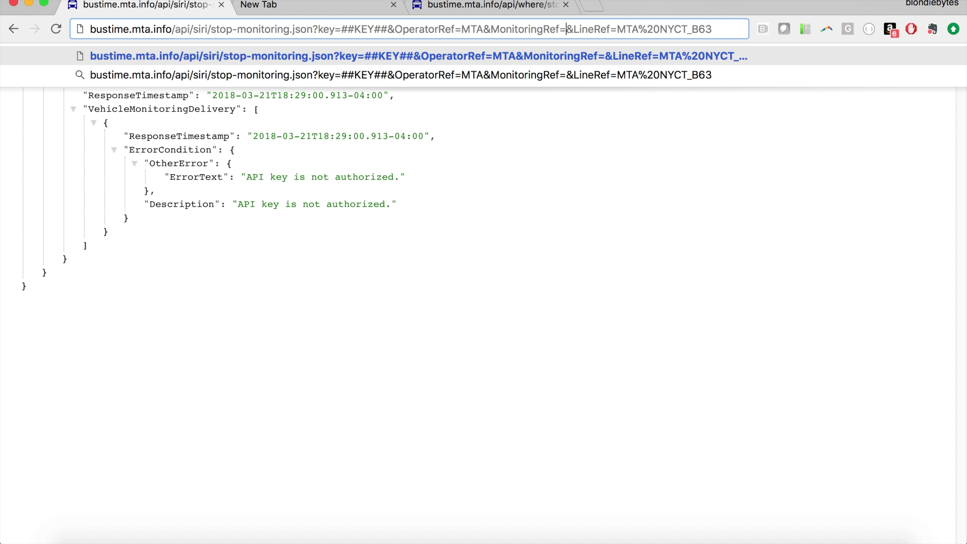
pyautogui.write('400003')
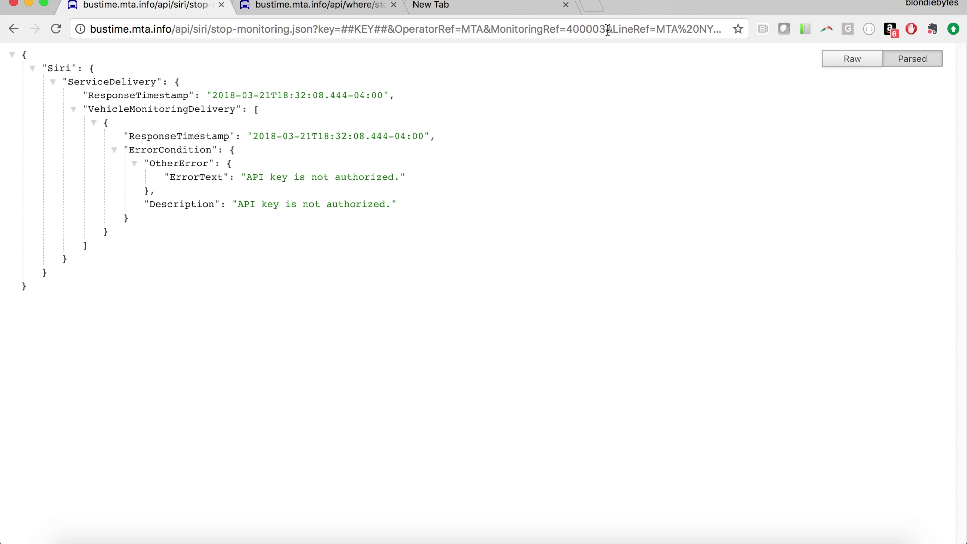
# Step: Copy the route id NYCT_M1 from the stops-for-location results tab
pyautogui.click(696, 34)
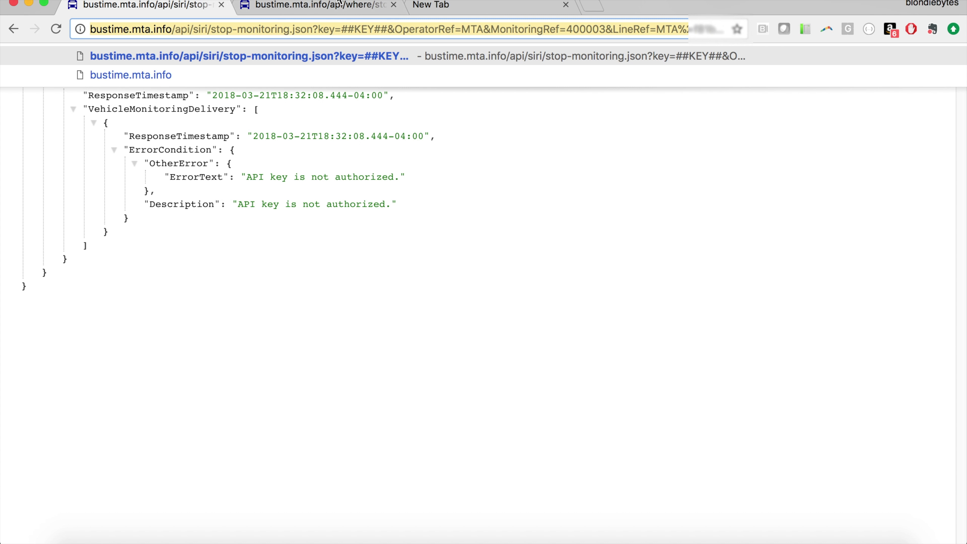
pyautogui.click(328, 6)
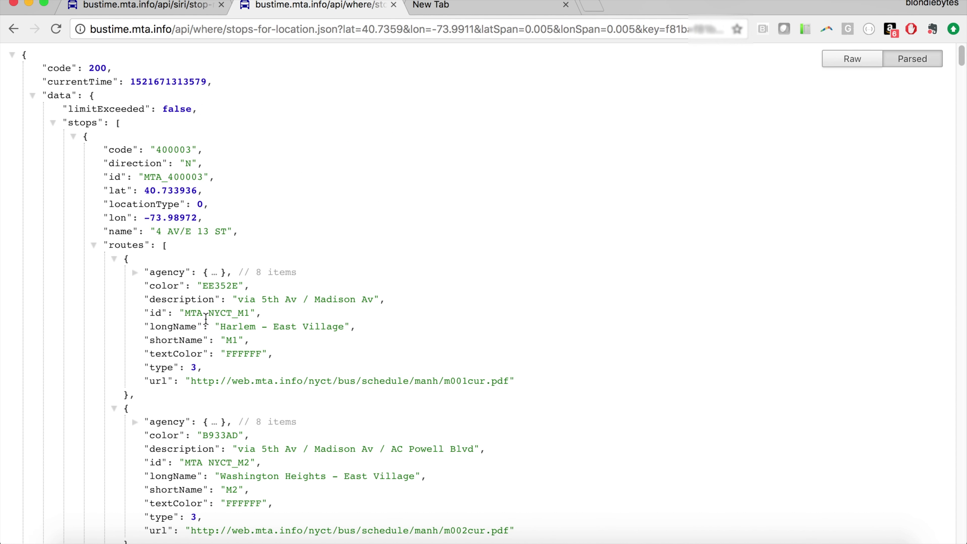
pyautogui.scroll(-1, 206, 305)
pyautogui.scroll(1, 205, 297)
pyautogui.click(135, 274)
pyautogui.click(135, 274)
pyautogui.moveTo(250, 313); pyautogui.dragTo(209, 310)
pyautogui.press('super+c')
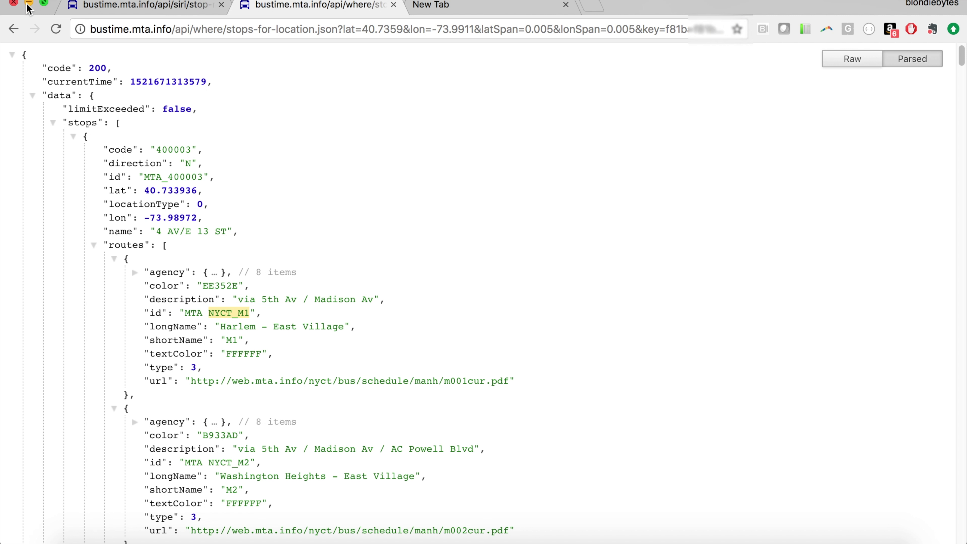
# Step: Complete LineRef with NYCT_M1, replace #KEY## with your API key, and load the request
pyautogui.click(98, 7)
pyautogui.click(708, 30)
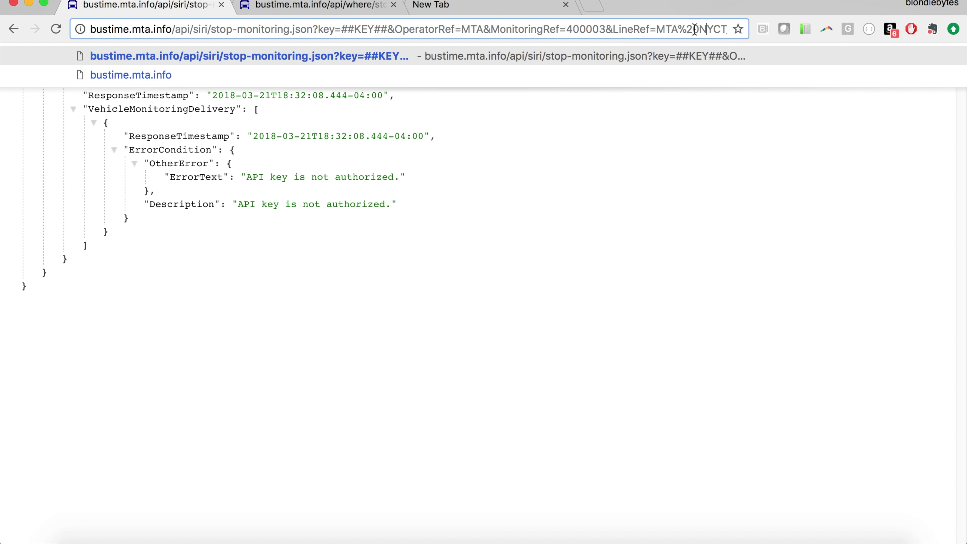
pyautogui.moveTo(700, 30); pyautogui.dragTo(724, 31)
pyautogui.press('super+v')
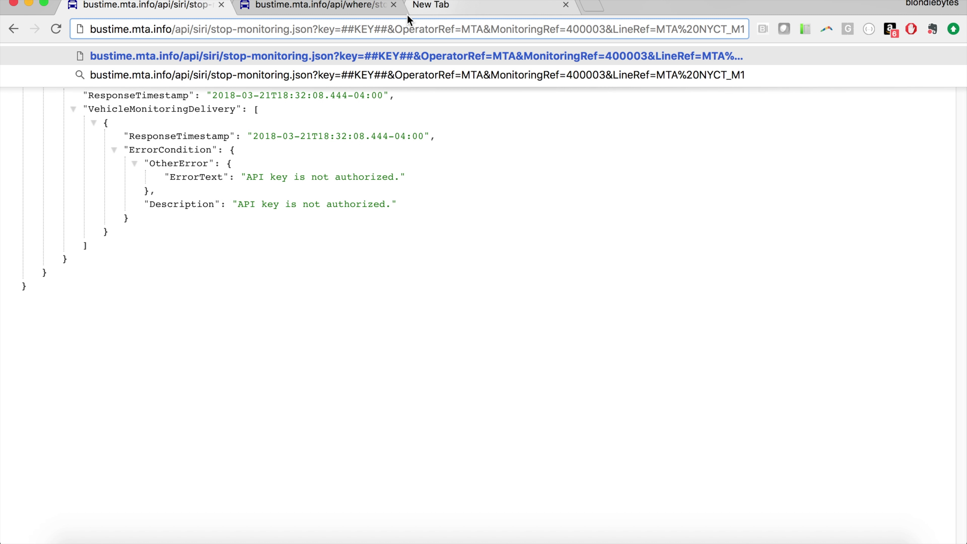
pyautogui.moveTo(388, 31); pyautogui.dragTo(346, 30)
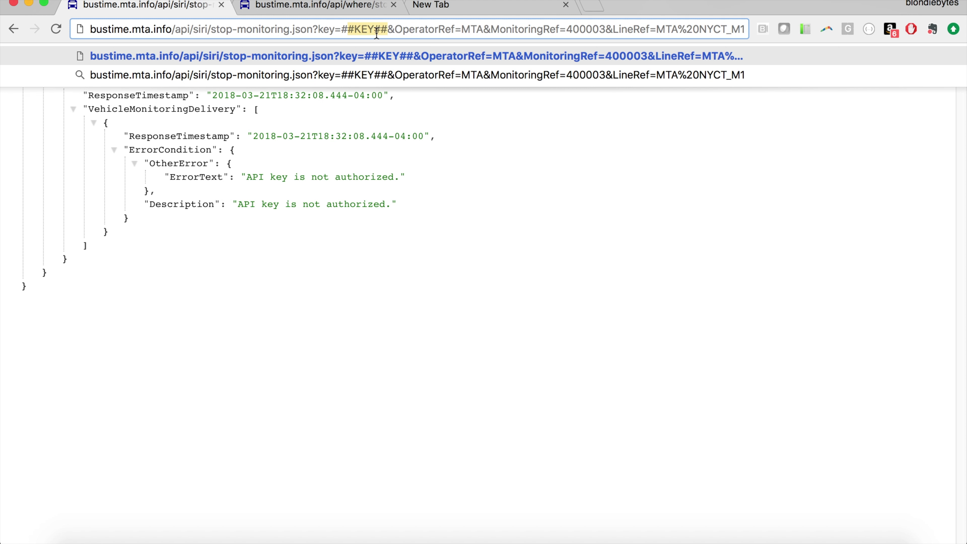
pyautogui.press('super+v')
pyautogui.press('Return')
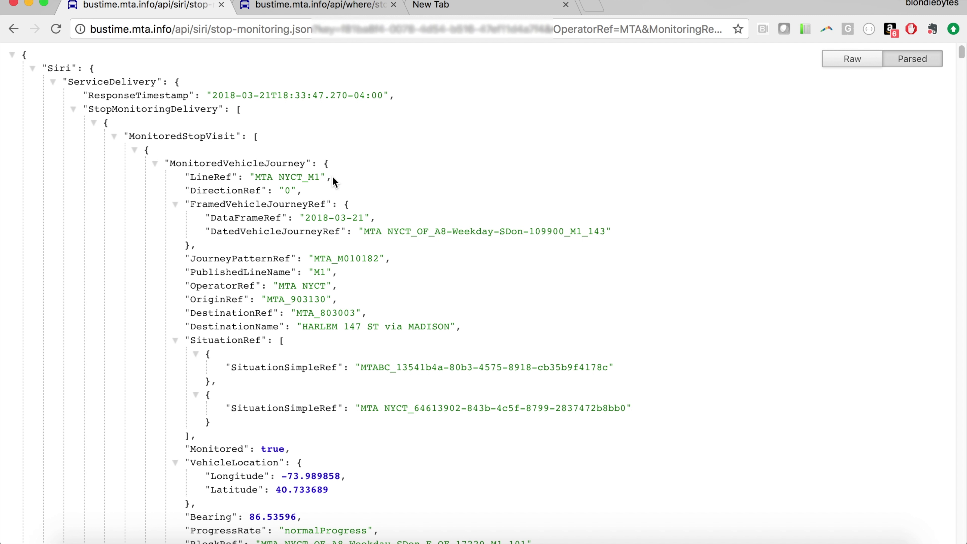
# Step: Check the M1 LineRef and StopPointRef, then collapse the first MonitoredVehicleJourney
pyautogui.moveTo(332, 178); pyautogui.dragTo(186, 178)
pyautogui.scroll(-3, 388, 404)
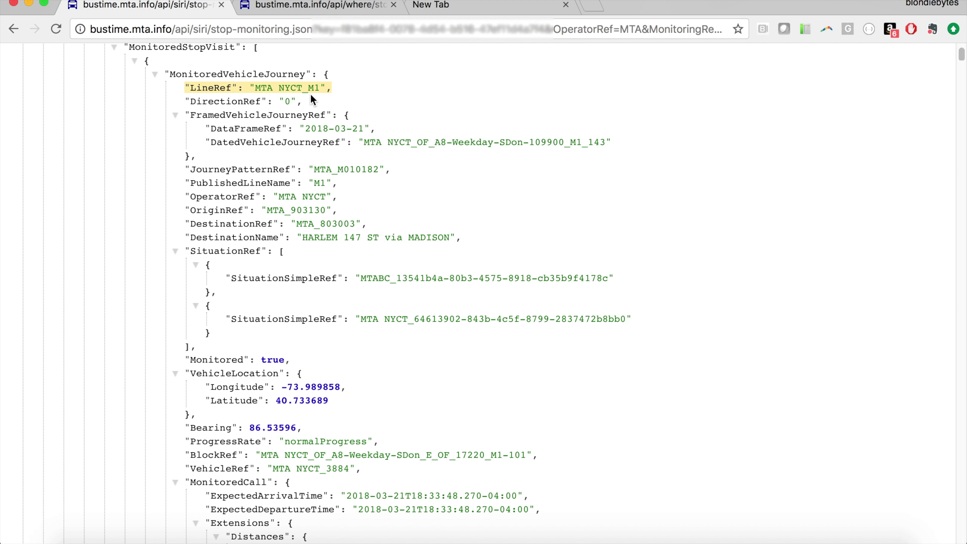
pyautogui.scroll(-10, 331, 303)
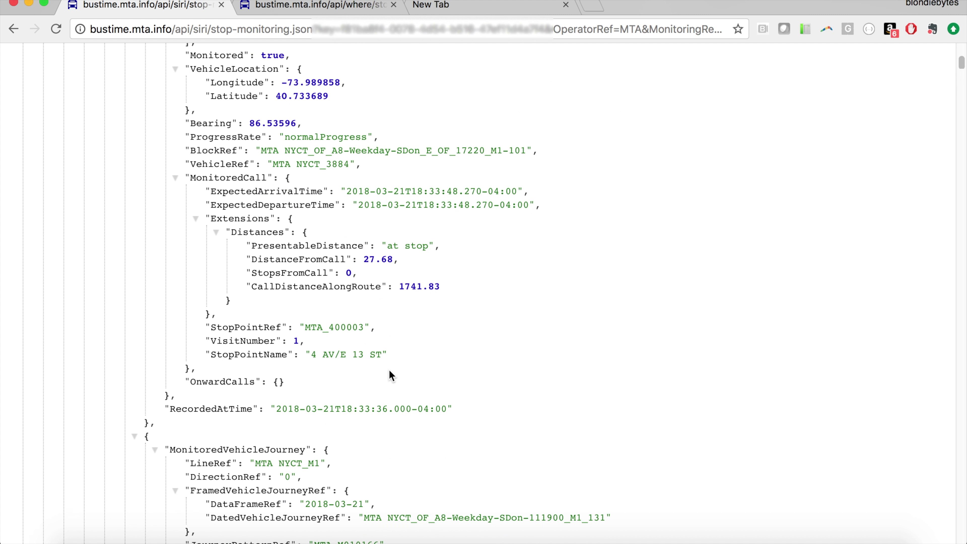
pyautogui.scroll(3, 389, 369)
pyautogui.moveTo(383, 434); pyautogui.dragTo(204, 430)
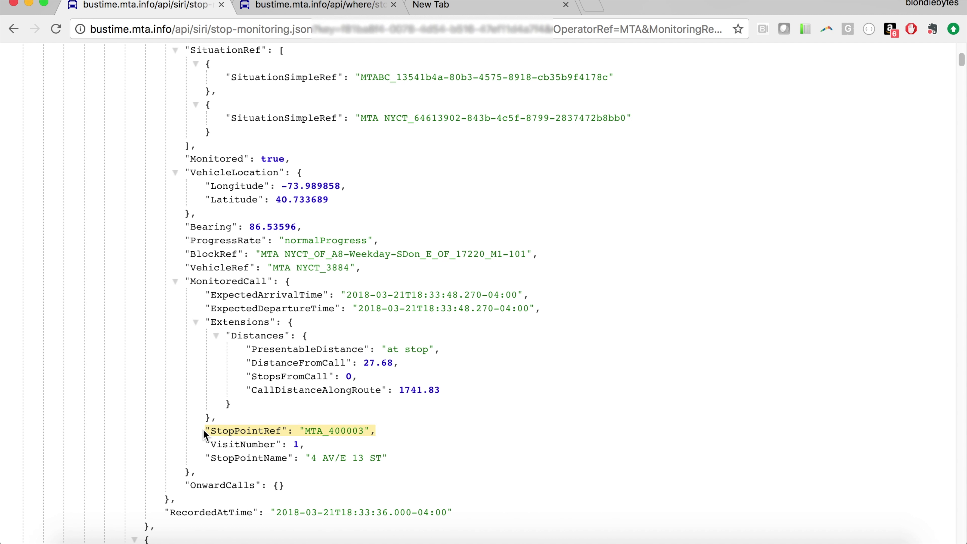
pyautogui.click(452, 352)
pyautogui.scroll(6, 481, 385)
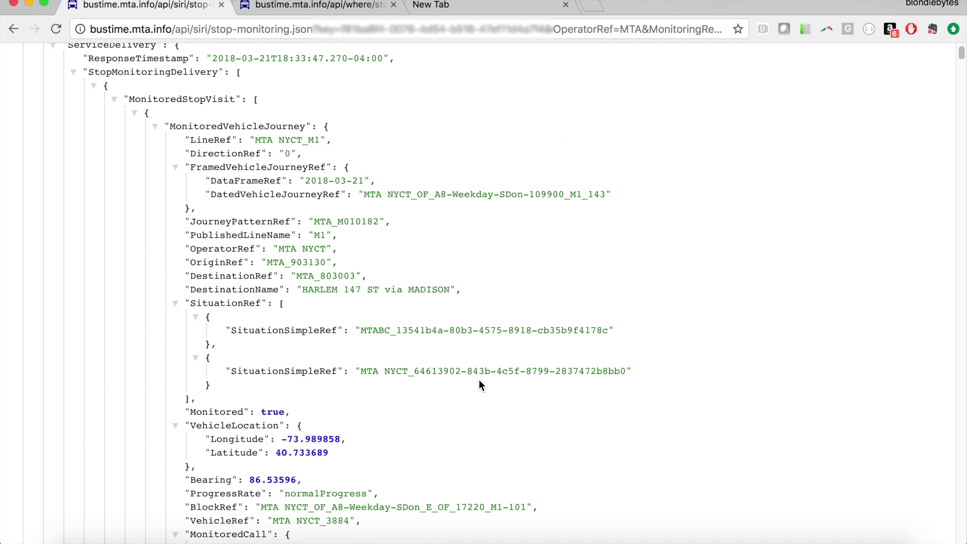
pyautogui.scroll(1, 479, 380)
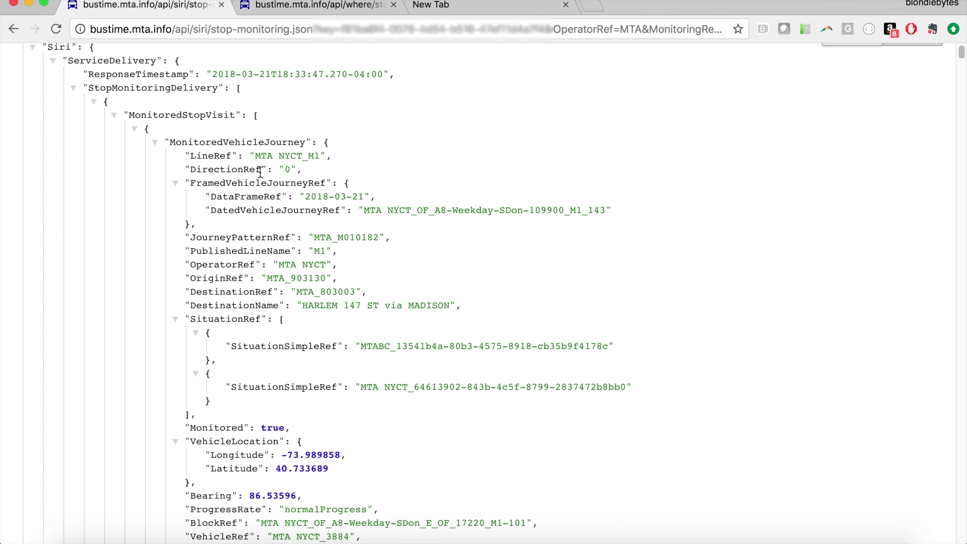
pyautogui.click(155, 143)
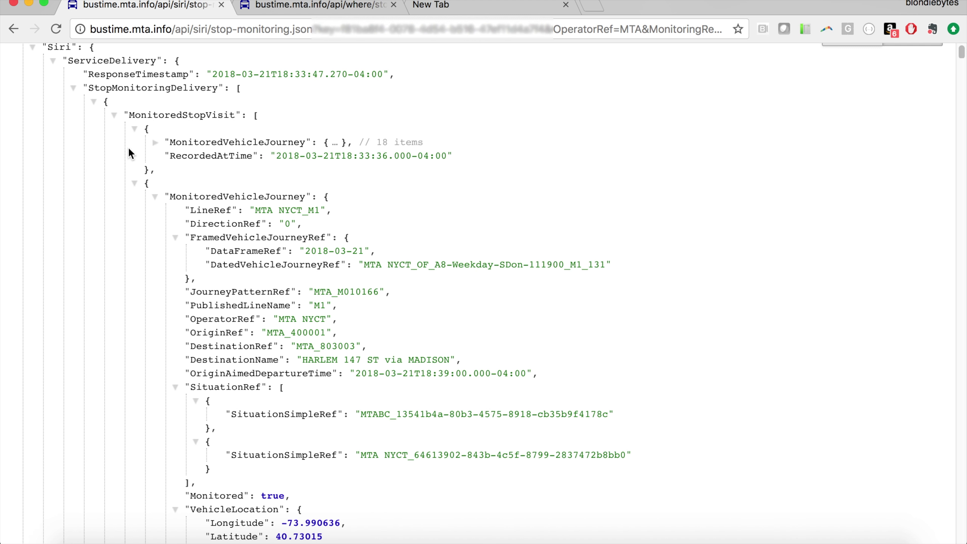
# Step: Collapse the first MonitoredStopVisit and review the second bus's journey details
pyautogui.scroll(-4, 314, 301)
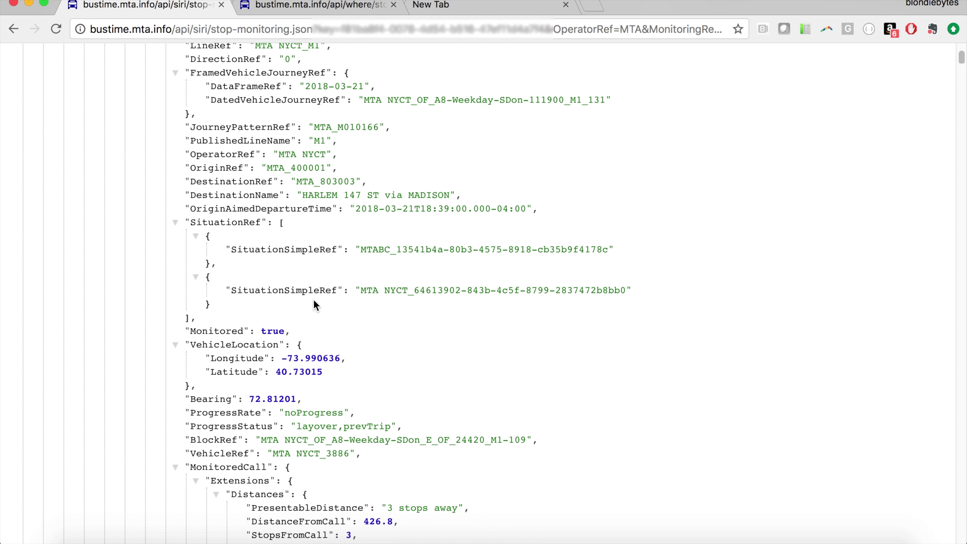
pyautogui.scroll(3, 314, 300)
pyautogui.click(135, 71)
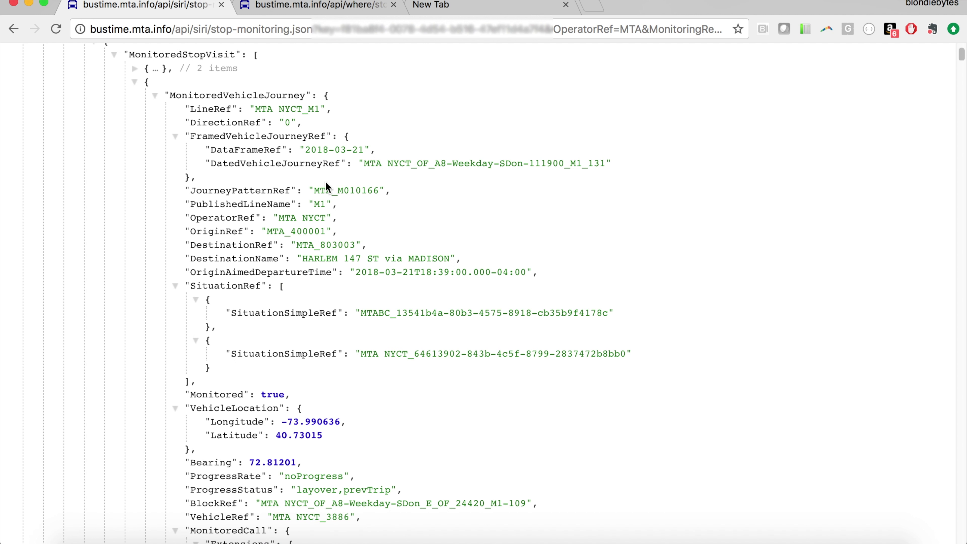
pyautogui.scroll(-1, 321, 224)
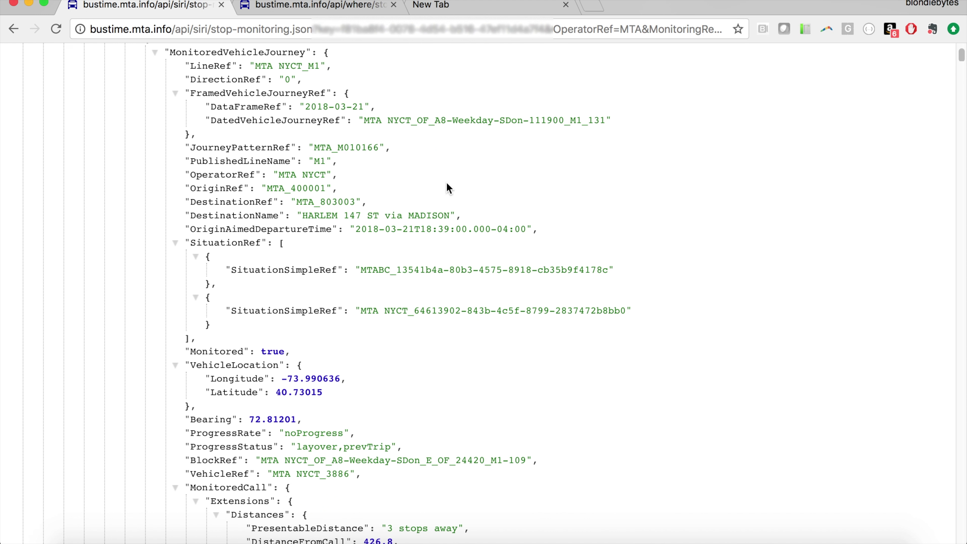
pyautogui.scroll(-1, 295, 382)
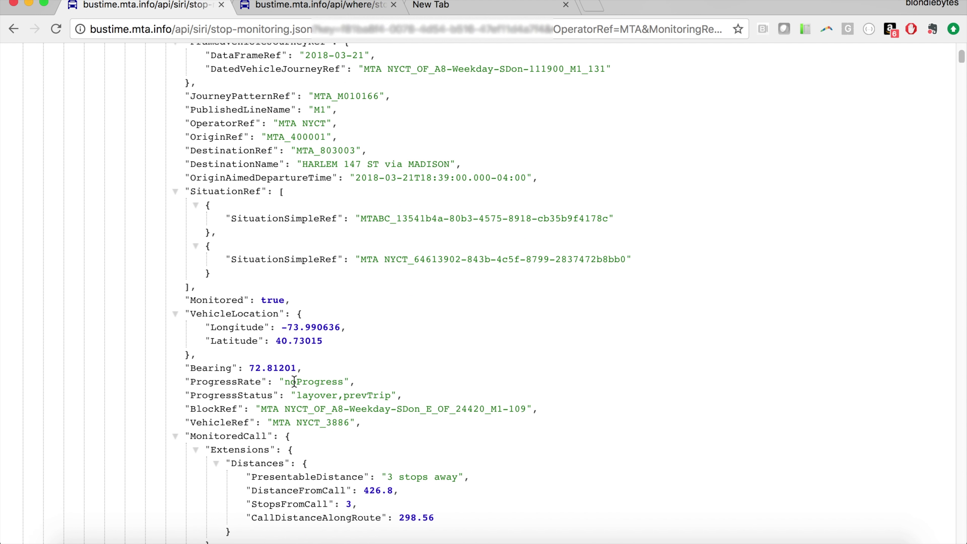
pyautogui.scroll(-1, 295, 381)
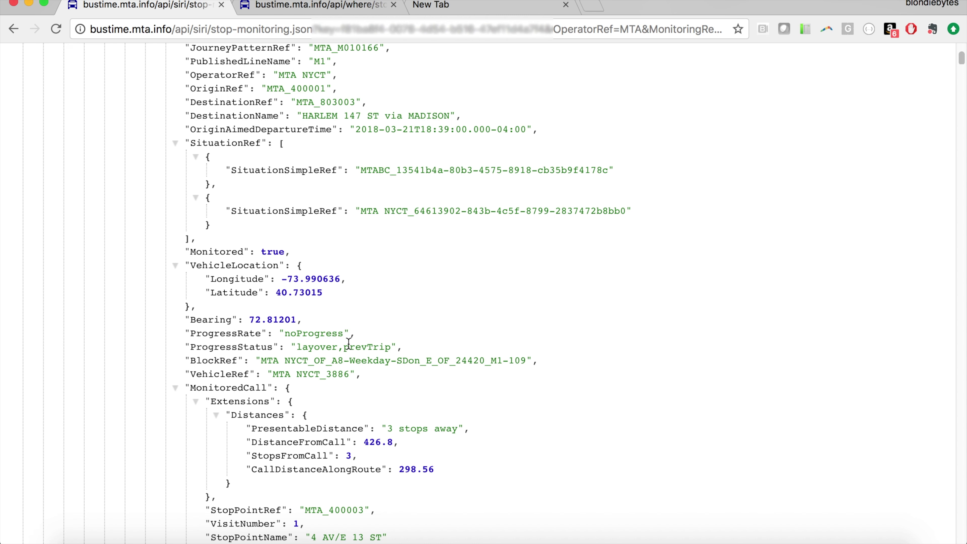
pyautogui.scroll(-1, 352, 388)
pyautogui.moveTo(467, 399); pyautogui.dragTo(354, 396)
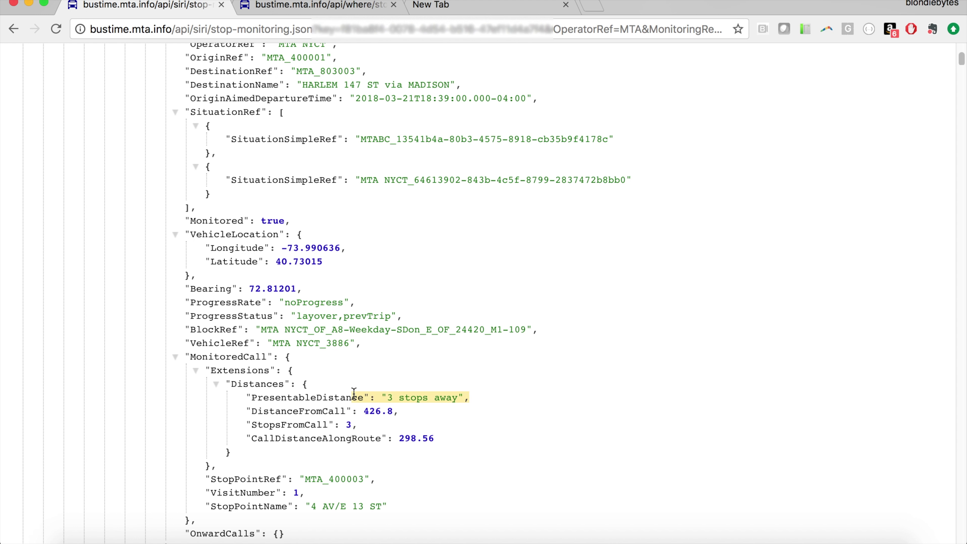
pyautogui.scroll(6, 402, 388)
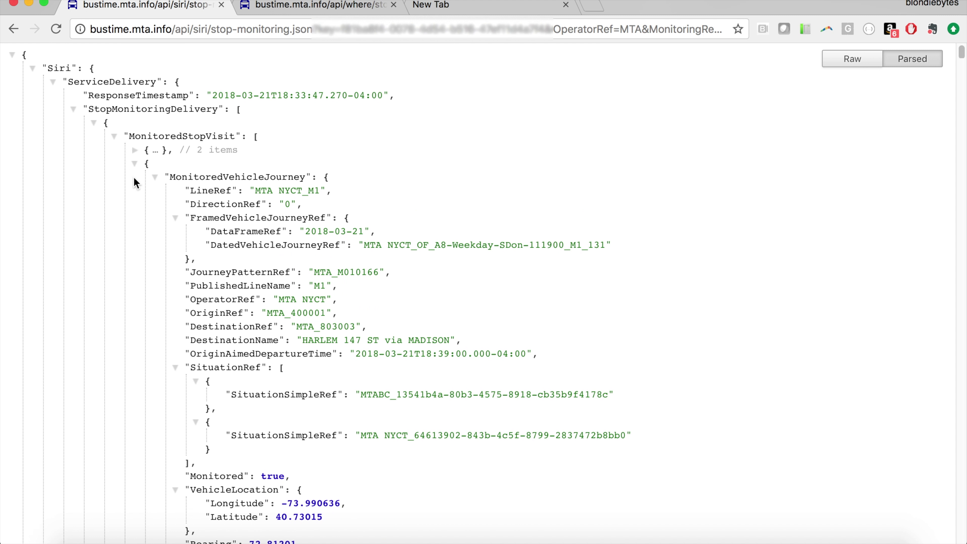
# Step: Collapse the second MonitoredStopVisit to bring the third M1 journey into view
pyautogui.click(134, 165)
pyautogui.scroll(-6, 274, 339)
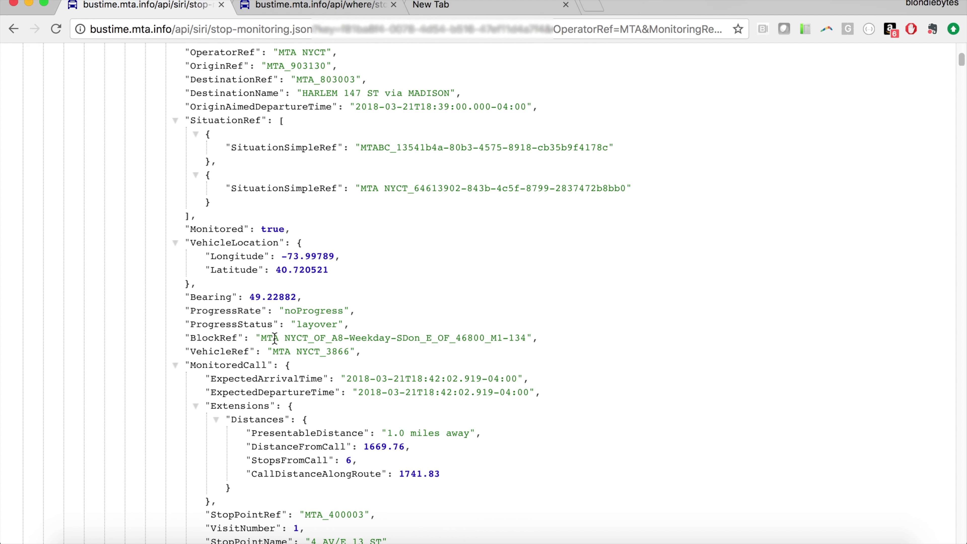
pyautogui.scroll(-2, 274, 338)
pyautogui.moveTo(436, 389); pyautogui.dragTo(358, 373)
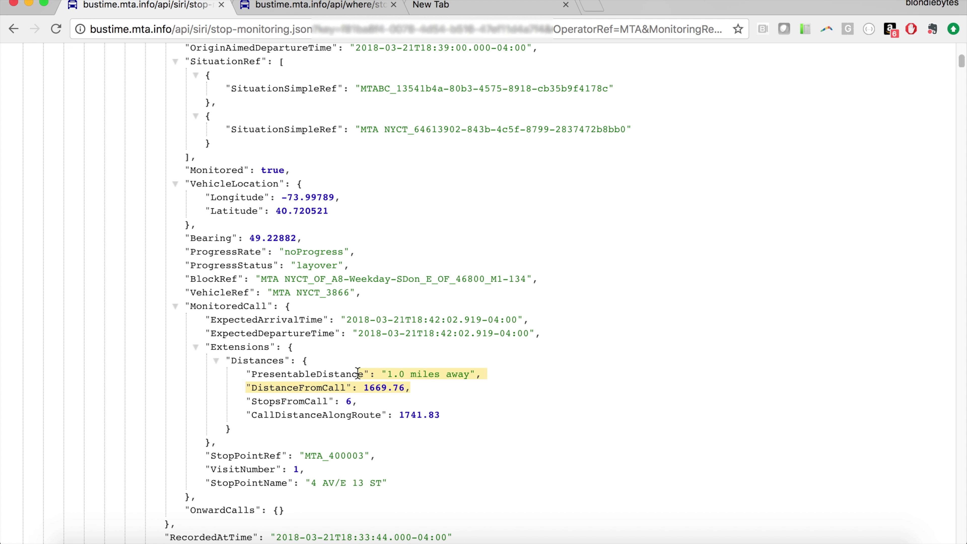
pyautogui.click(417, 415)
pyautogui.scroll(7, 427, 423)
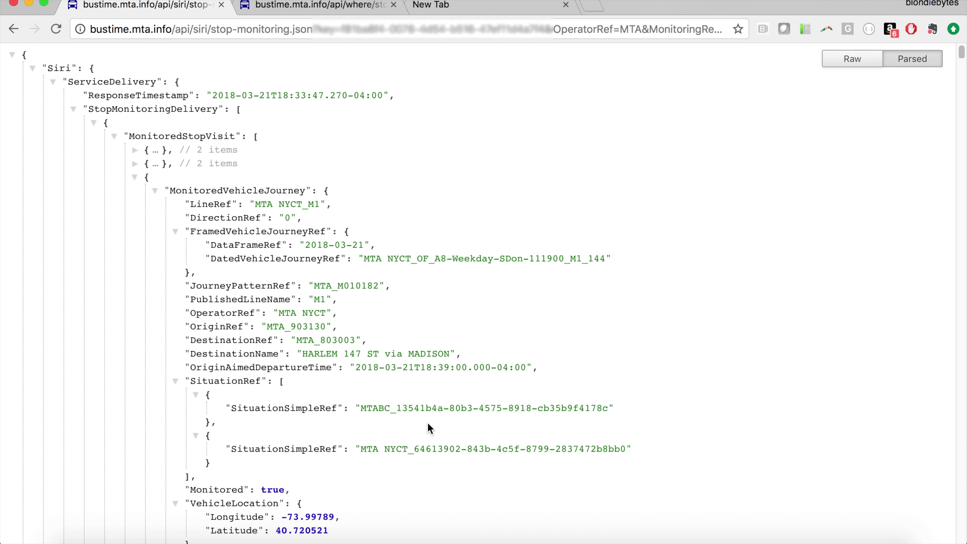